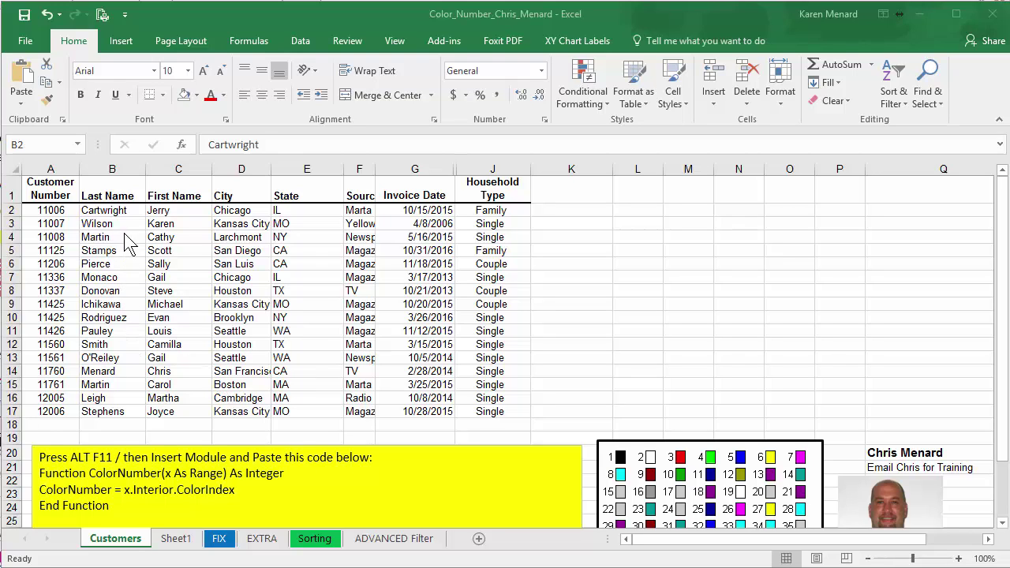
Fill cells B2 and B4 in the Last Name column with standard yellow
left_click(196, 94)
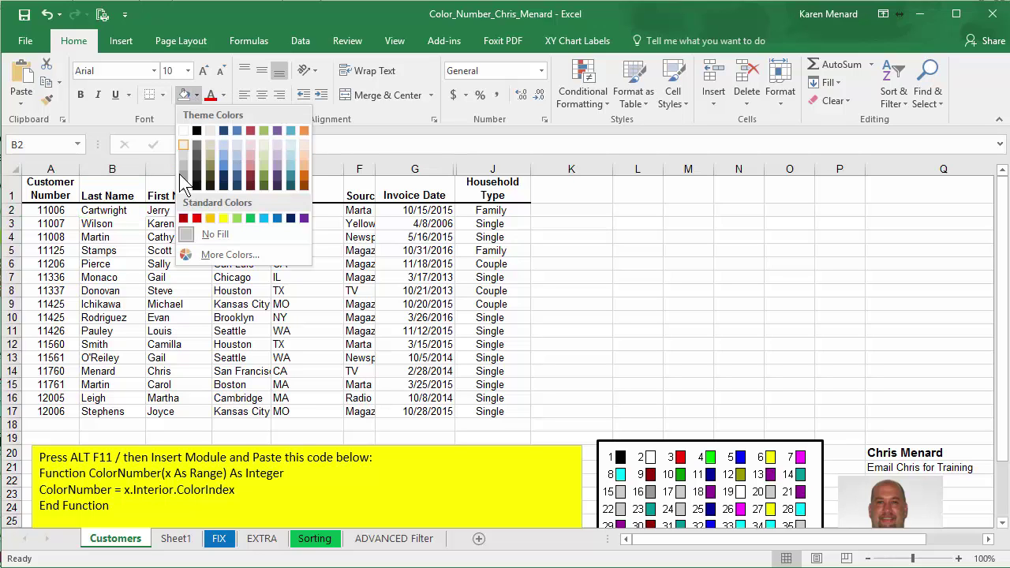
left_click(223, 219)
left_click(111, 238)
left_click(183, 95)
Fill cells B7 and B10 in the Last Name column with light gray
left_click(118, 278)
left_click(196, 95)
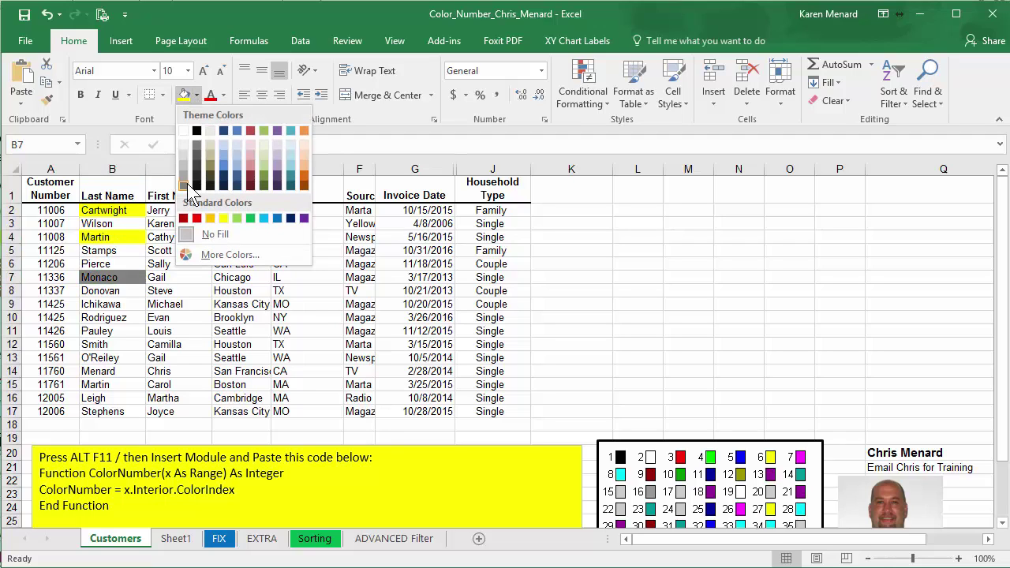
left_click(188, 170)
left_click(127, 317)
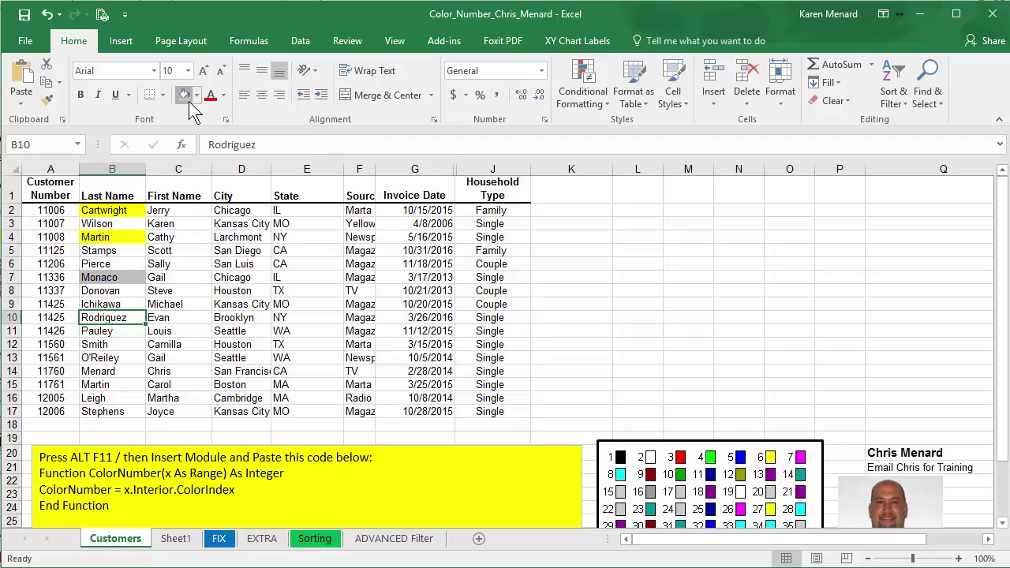
left_click(183, 94)
Fill cells B14 and B12 in the Last Name column with standard green
left_click(114, 370)
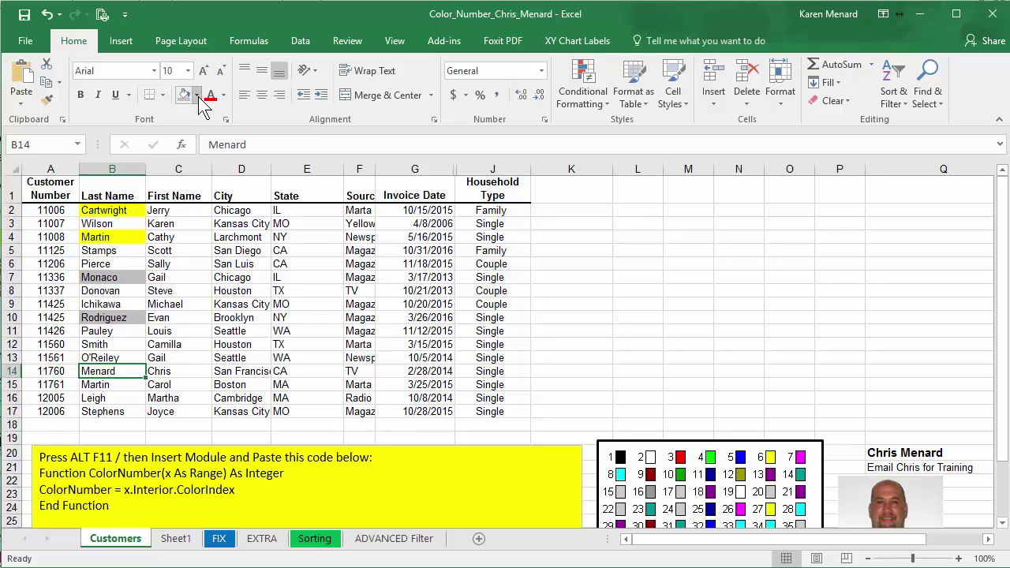
left_click(196, 95)
left_click(251, 221)
left_click(118, 344)
left_click(183, 95)
Set up a custom sort of the customer table by Last Name on Cell Color, with yellow On Top
left_click(126, 250)
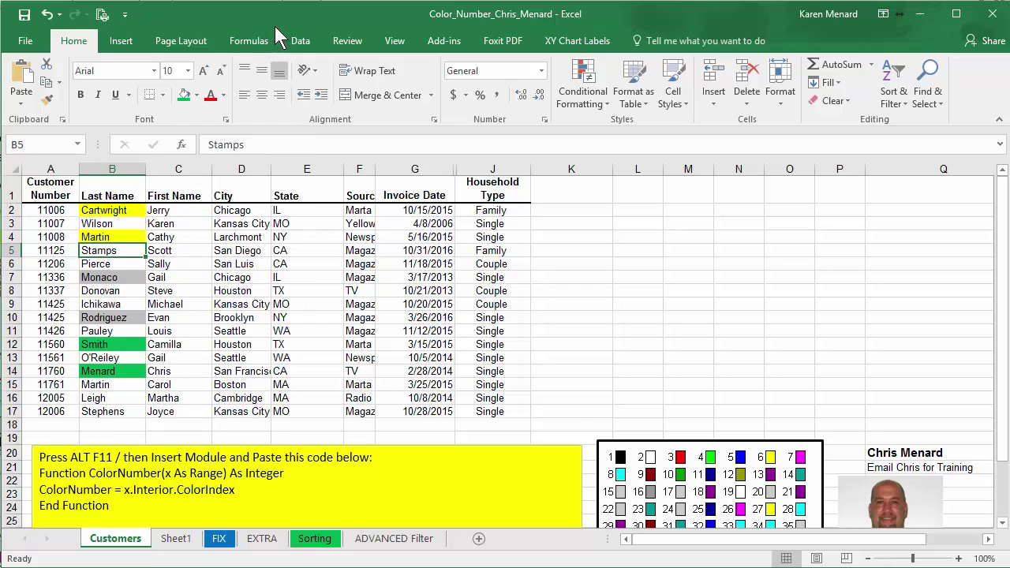
left_click(300, 40)
left_click(335, 86)
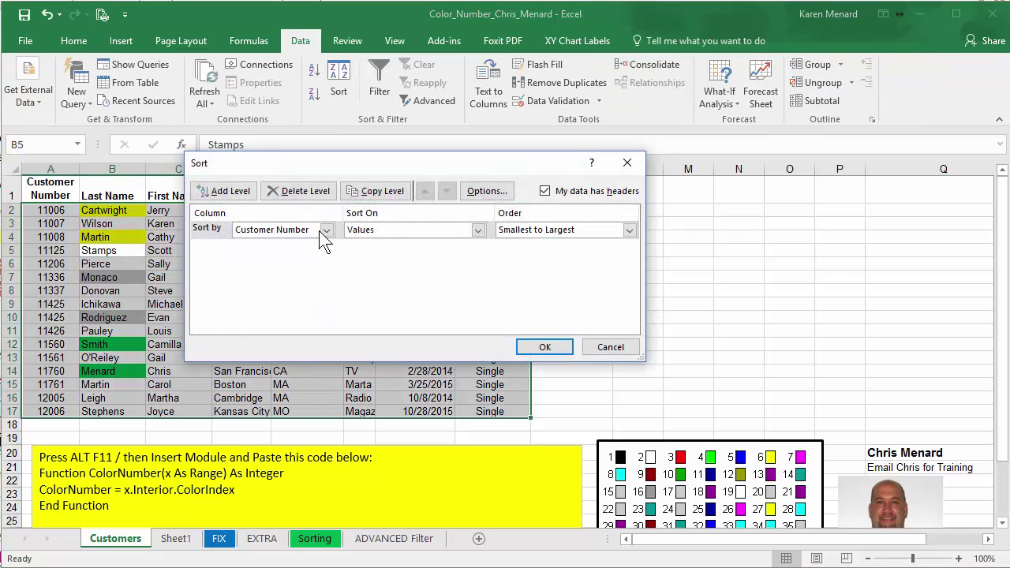
left_click(326, 230)
left_click(269, 253)
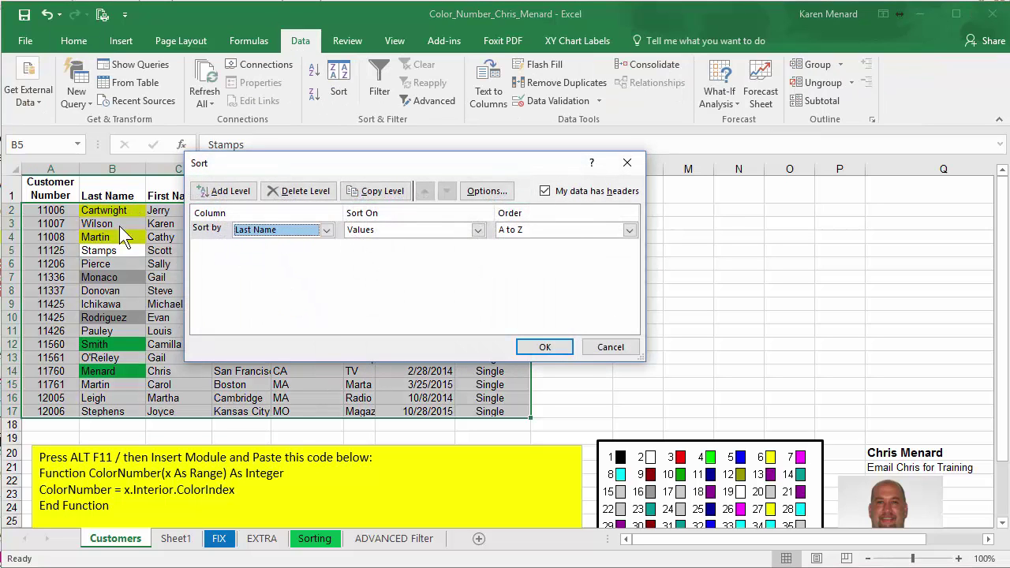
left_click(478, 231)
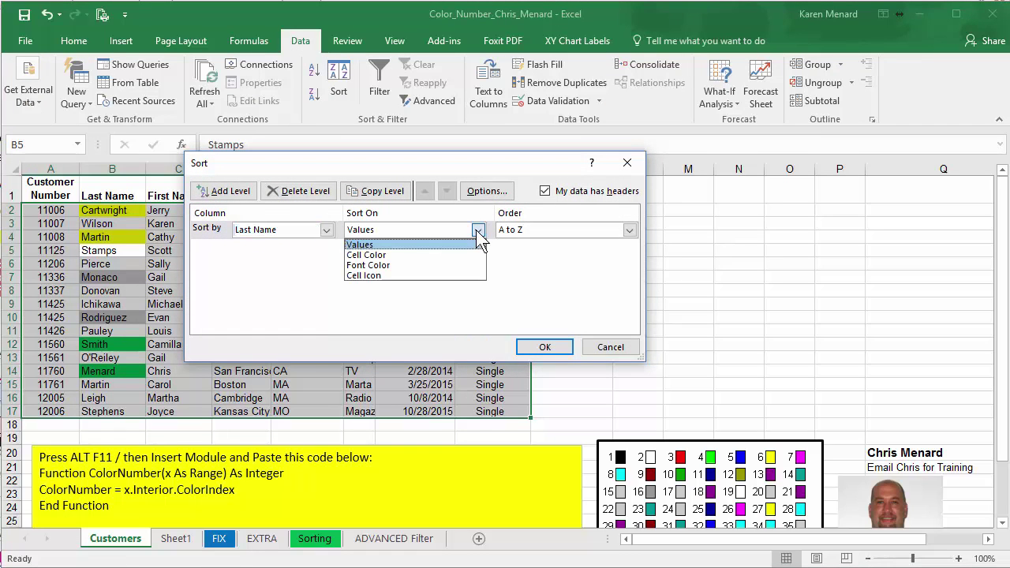
left_click(418, 255)
left_click(552, 233)
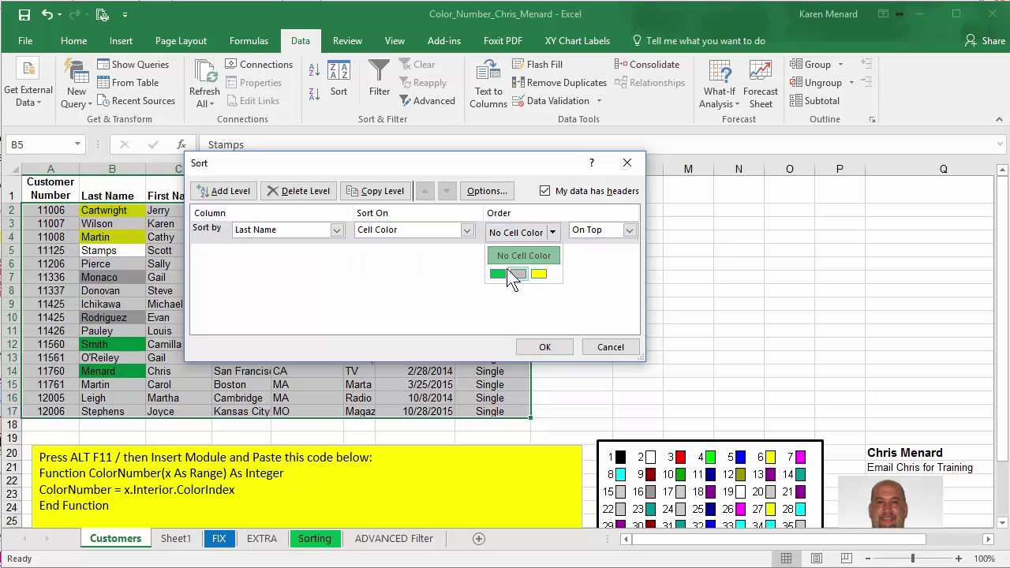
left_click(539, 274)
Copy the sort level twice, set the second level to gray and the third to green, and apply the sort
left_click(376, 190)
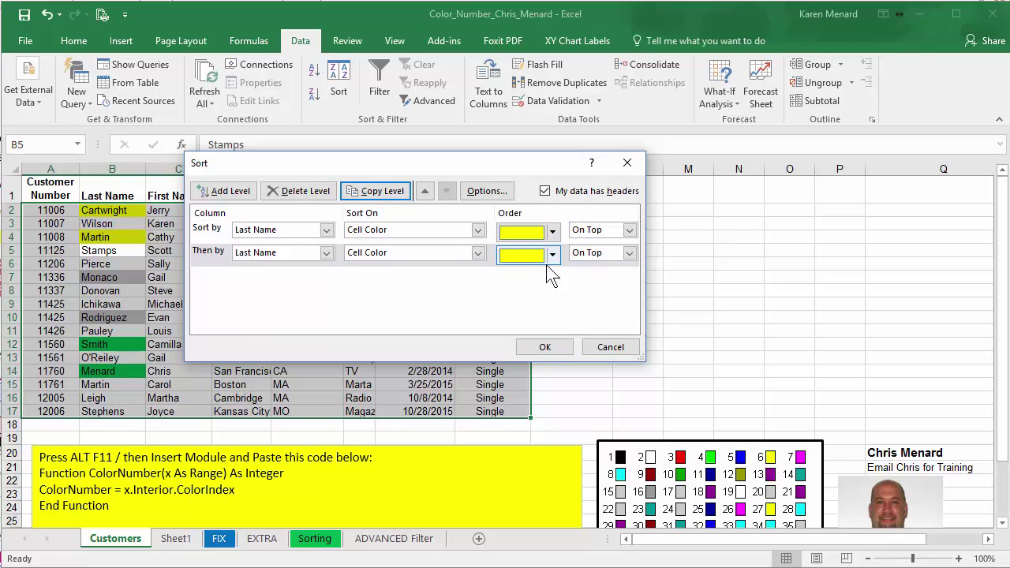
left_click(552, 254)
left_click(524, 298)
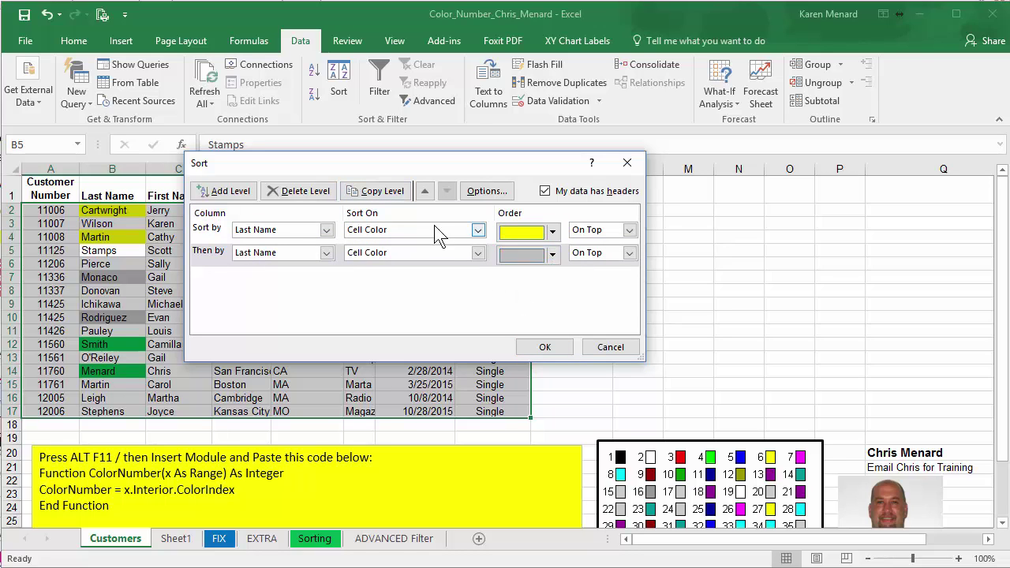
left_click(376, 191)
left_click(550, 277)
left_click(503, 318)
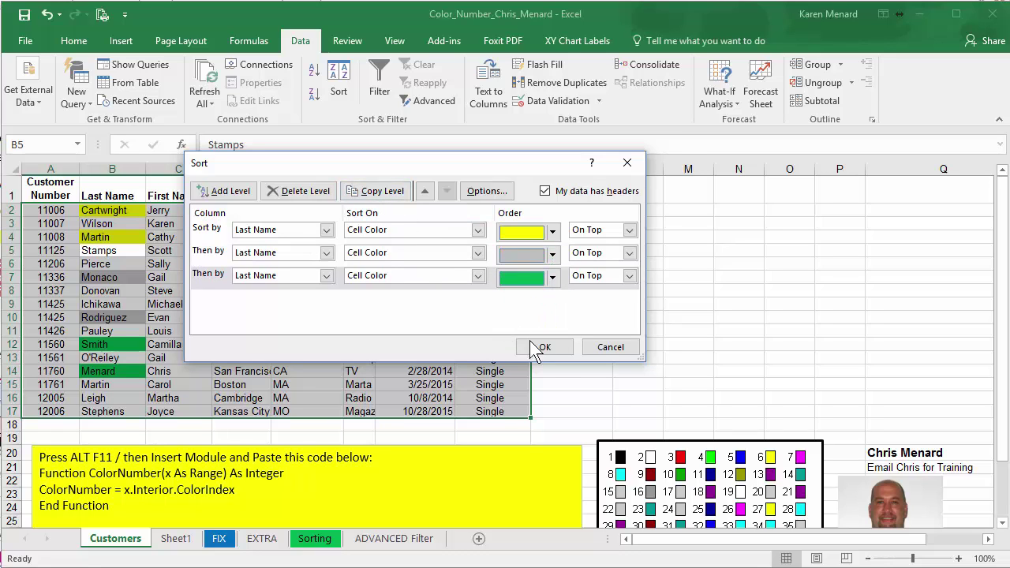
left_click(544, 347)
Undo the cell color sort of the customer table
left_click(206, 276)
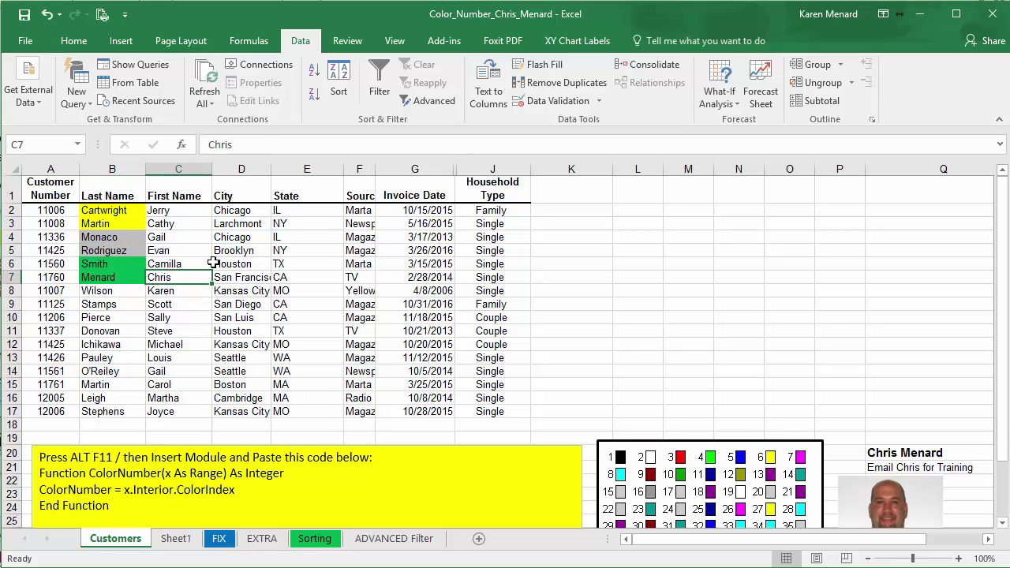
left_click(47, 15)
left_click(119, 246)
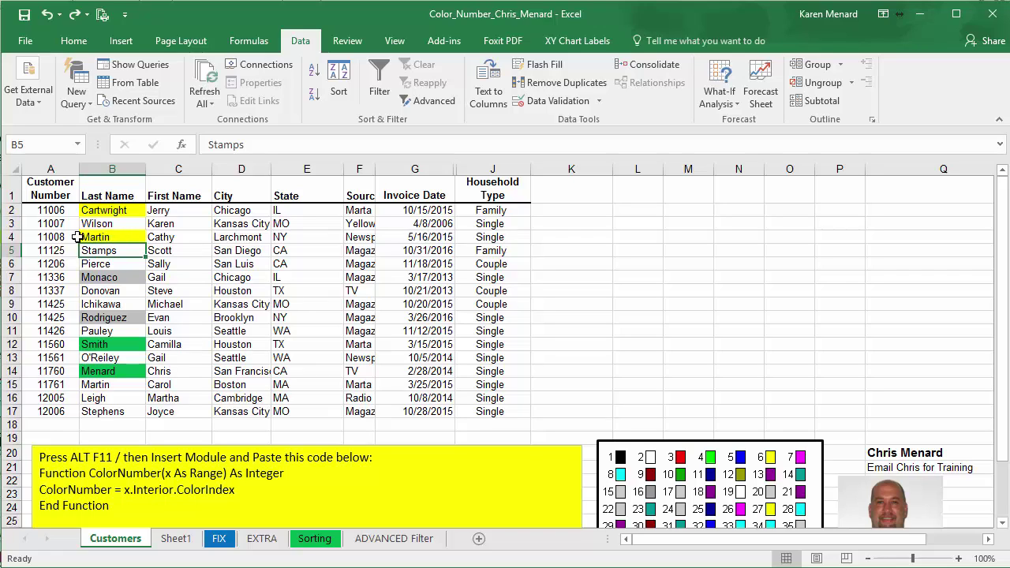
Turn on filtering for the customer table and filter the Last Name column by yellow cell color
left_click(101, 226)
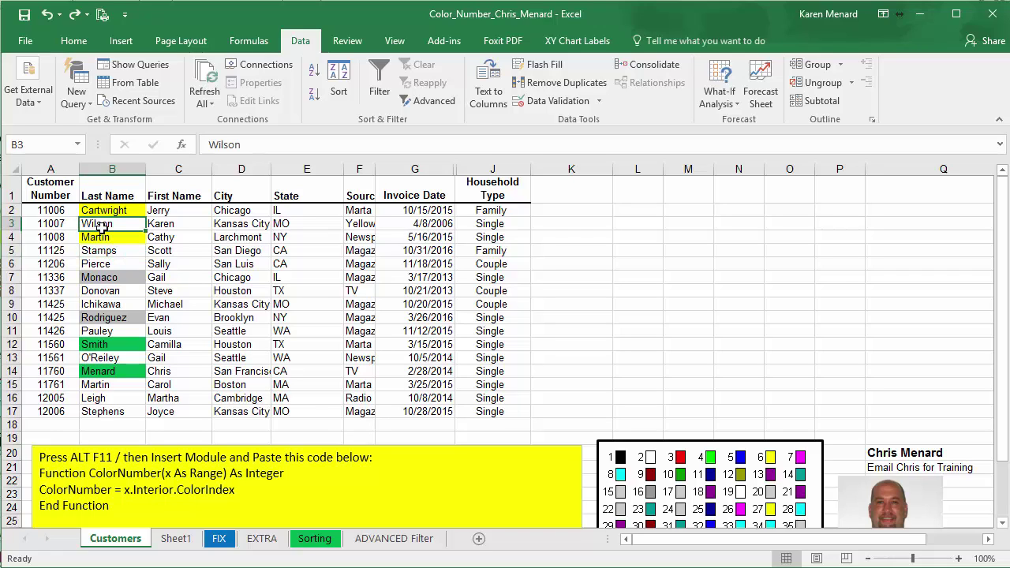
left_click(380, 79)
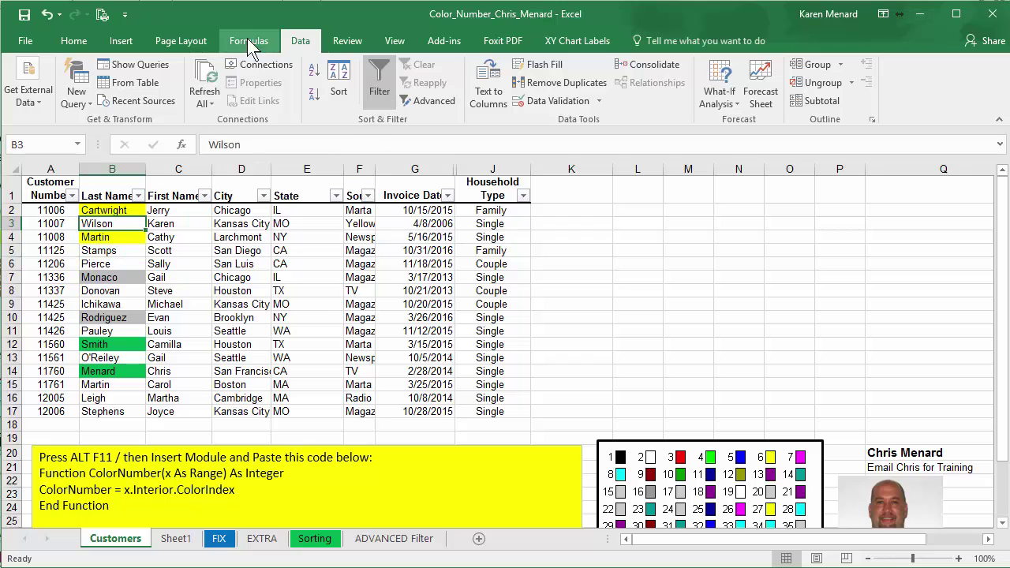
left_click_drag(223, 13, 263, 15)
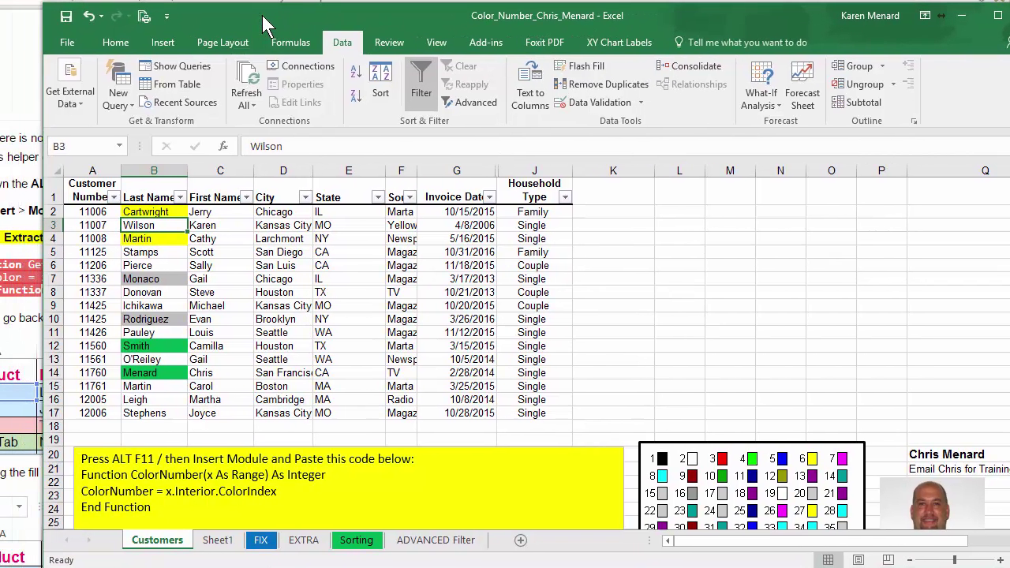
left_click(180, 198)
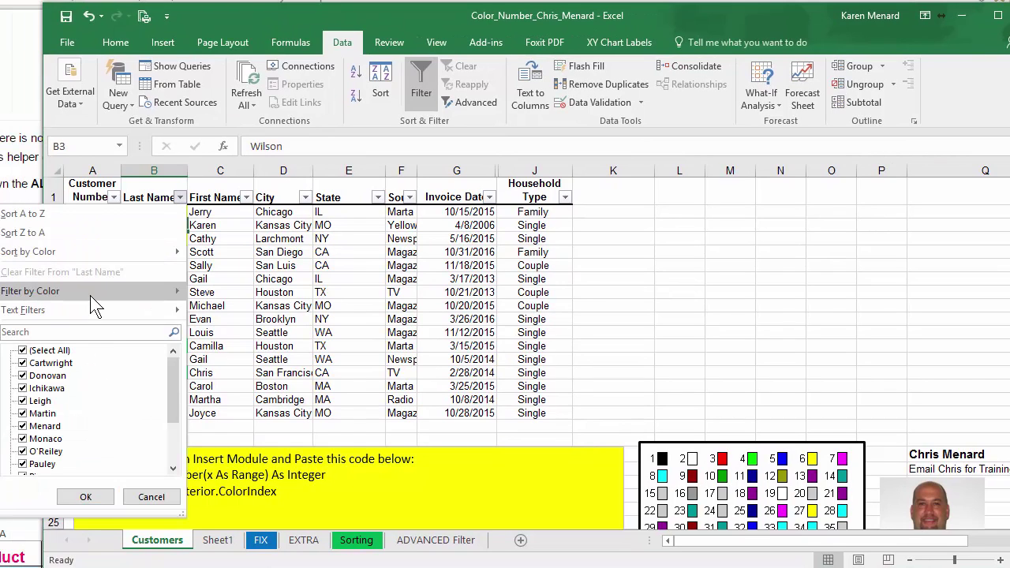
mouse_move(90, 298)
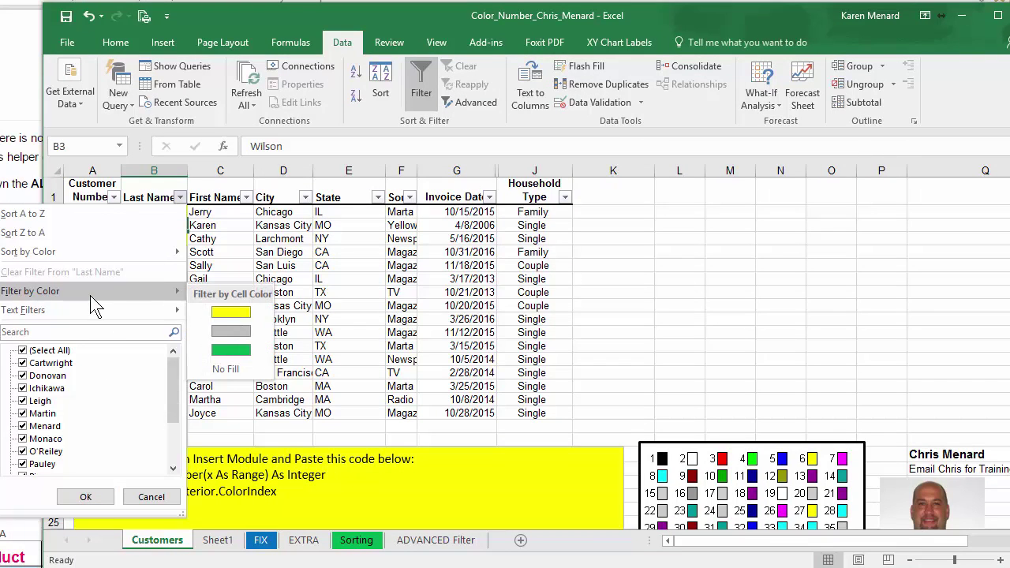
left_click(217, 318)
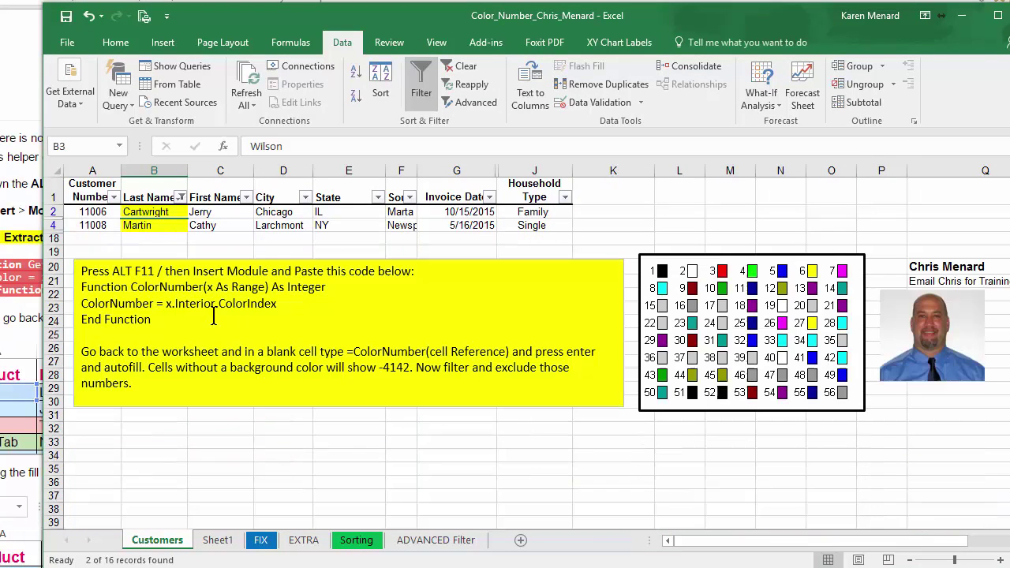
Check the color filter options for Last Name, and turn off filtering for the customer table
left_click(181, 198)
mouse_move(118, 290)
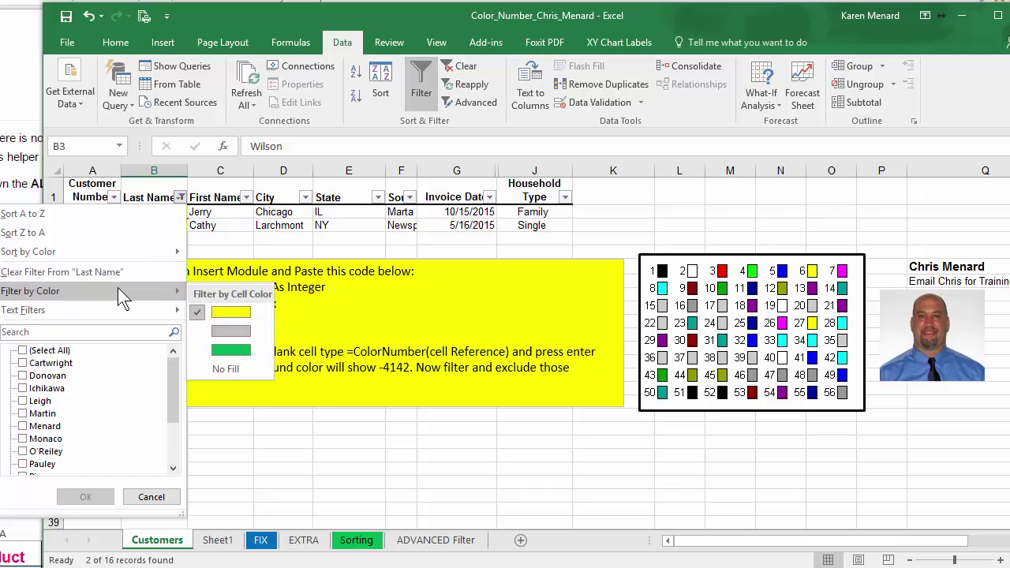
left_click(420, 93)
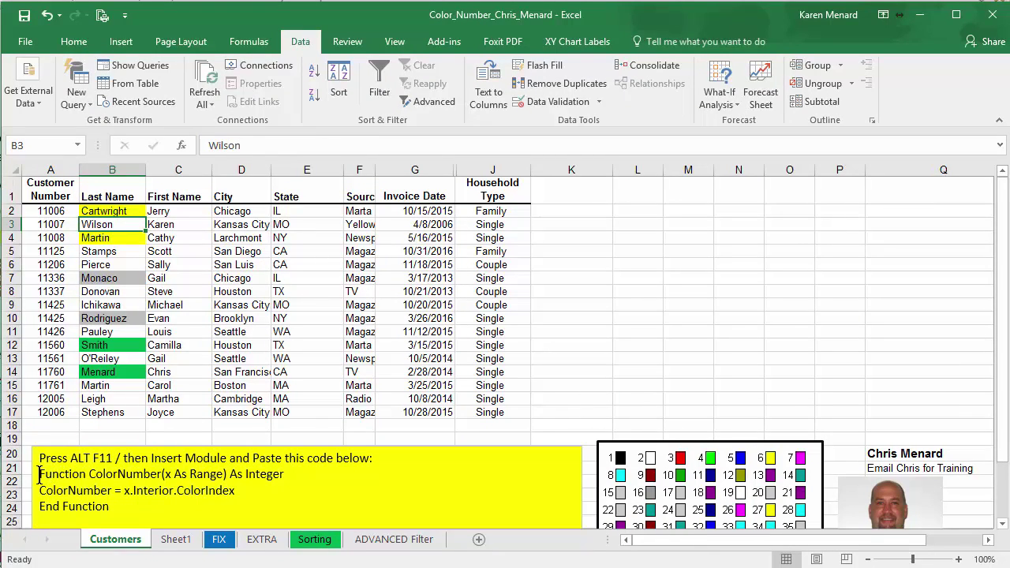
Copy the three-line ColorNumber function code, from Function to End Function, out of the yellow text box
left_click_drag(39, 474, 111, 509)
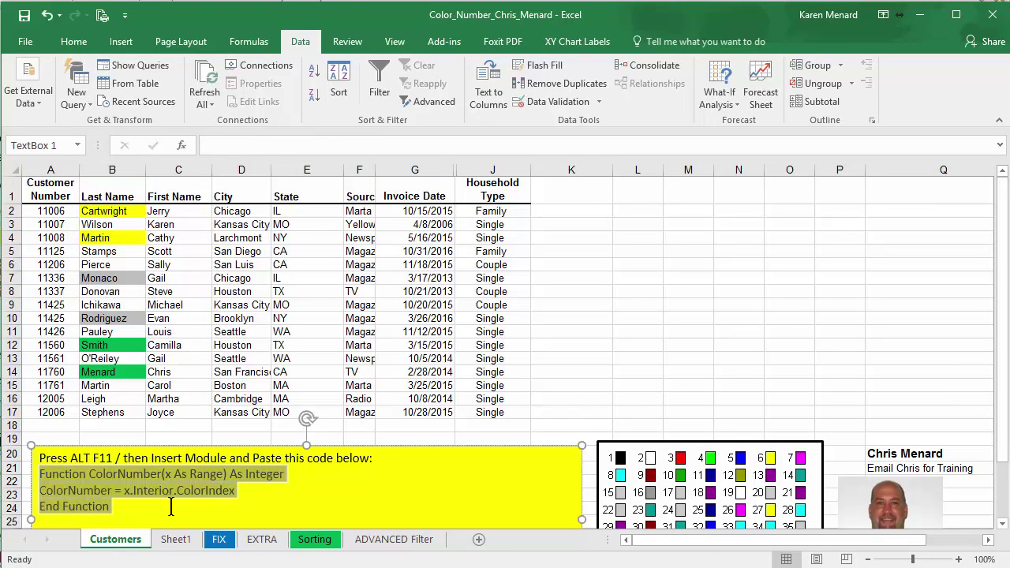
right_click(122, 482)
left_click(150, 539)
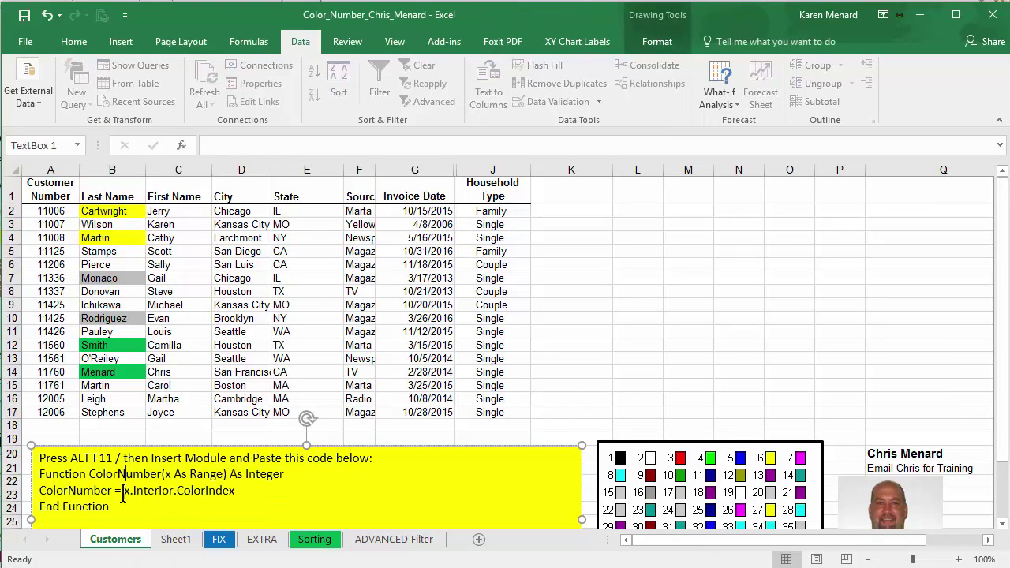
left_click_drag(38, 476, 108, 507)
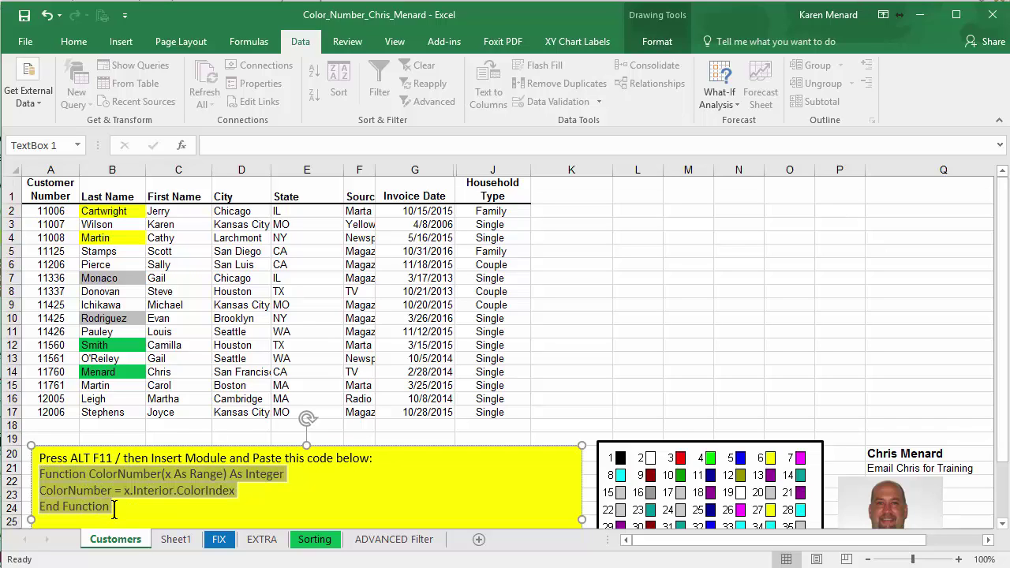
right_click(92, 494)
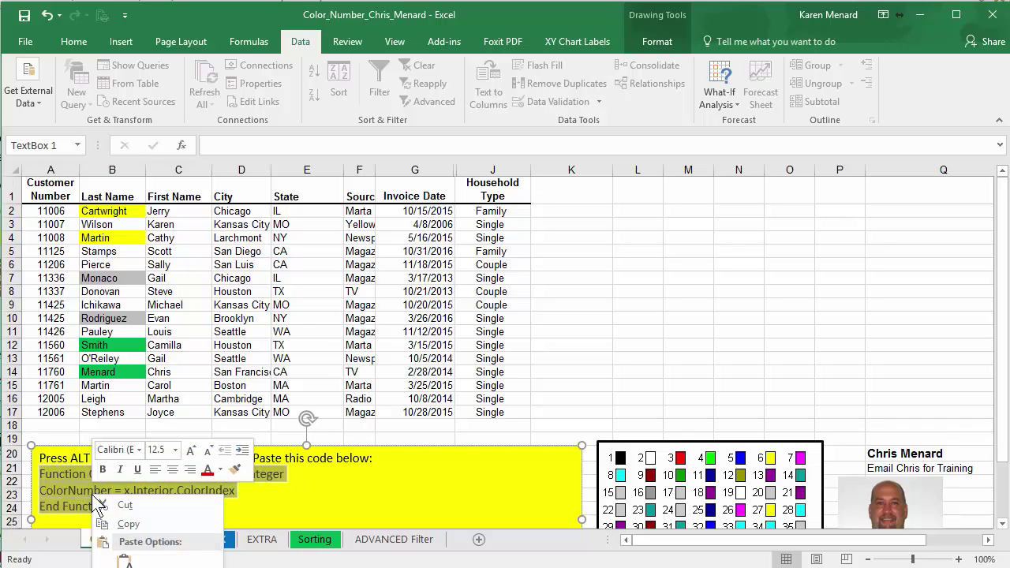
left_click(129, 525)
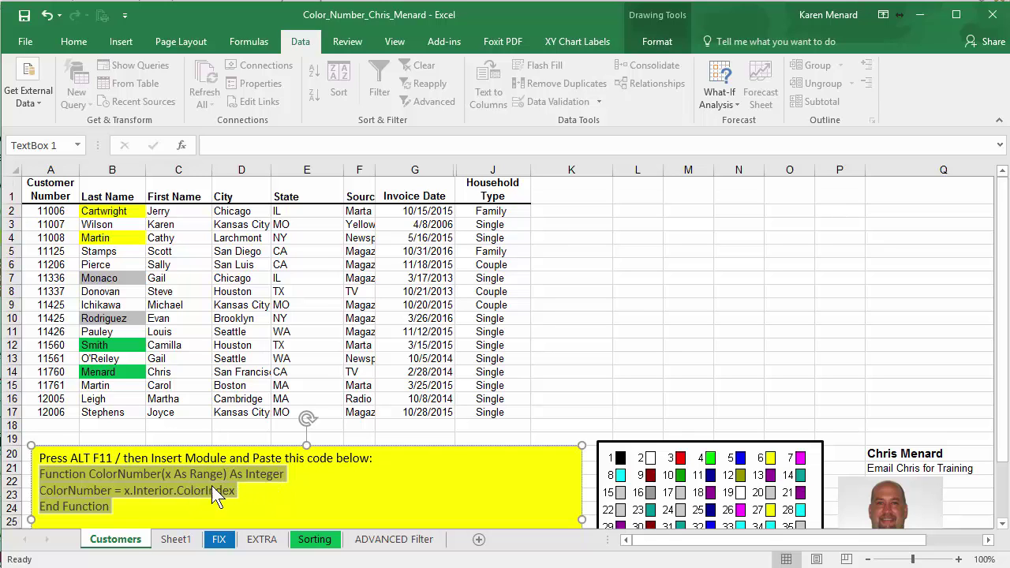
Open the Visual Basic editor and insert a new module into the workbook's VBA project
scroll(417, 351, "down", 1)
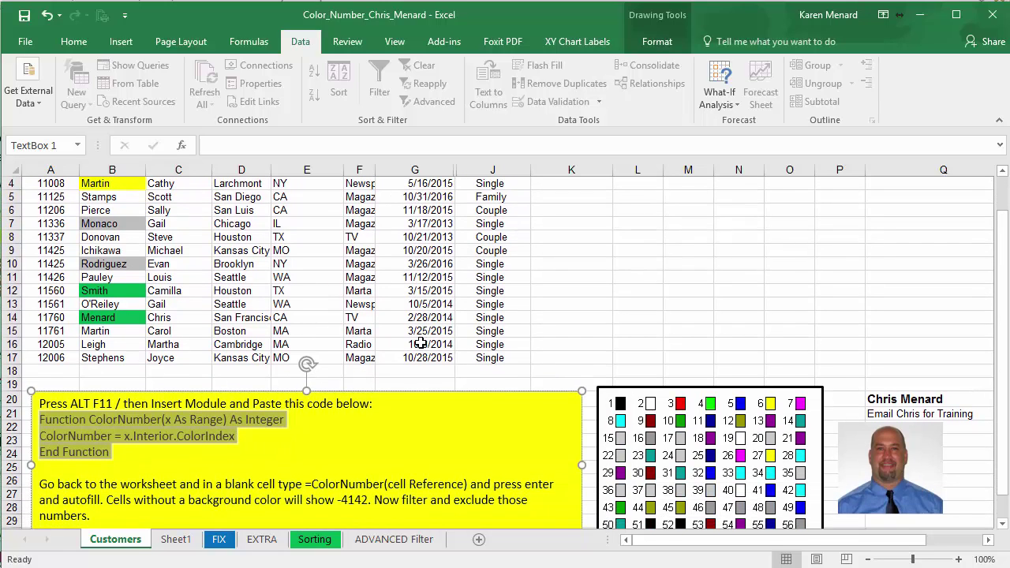
scroll(420, 344, "down", 1)
scroll(423, 349, "up", 2)
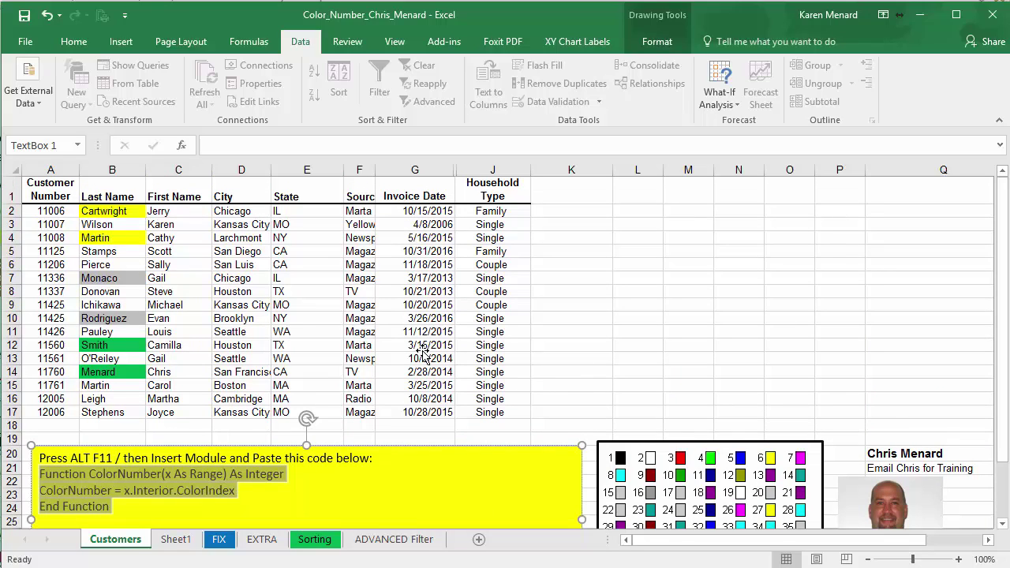
key("alt+F11")
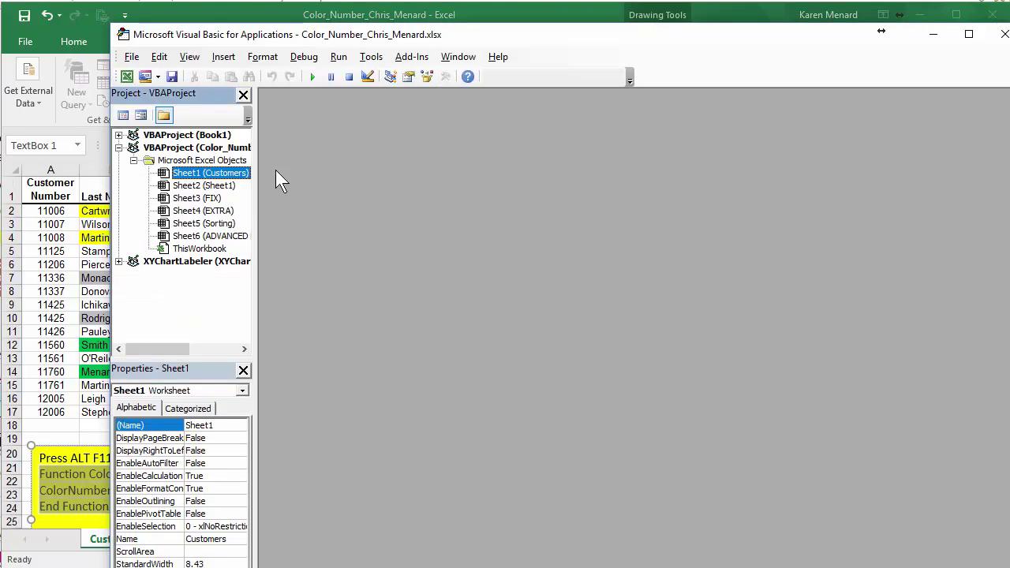
left_click_drag(399, 39, 305, 18)
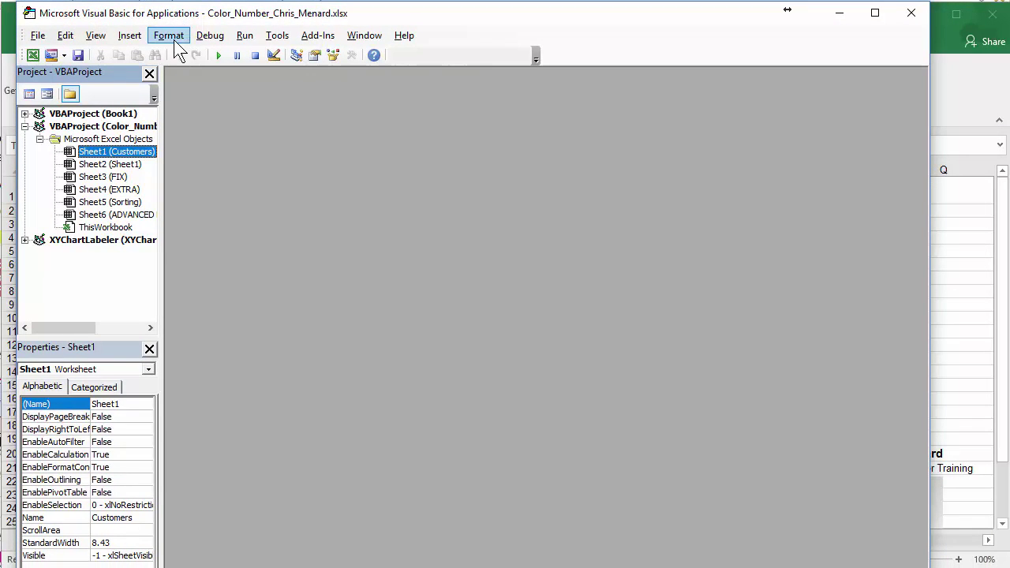
left_click(132, 37)
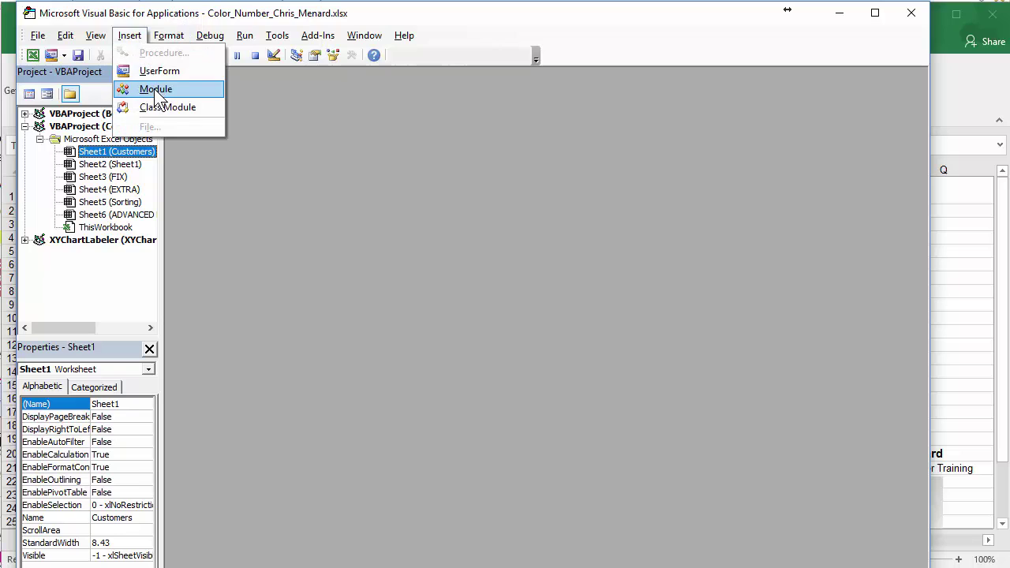
left_click(154, 89)
Paste the copied ColorNumber function code into the new module and close the Visual Basic editor
left_click_drag(491, 287, 291, 102)
right_click(214, 152)
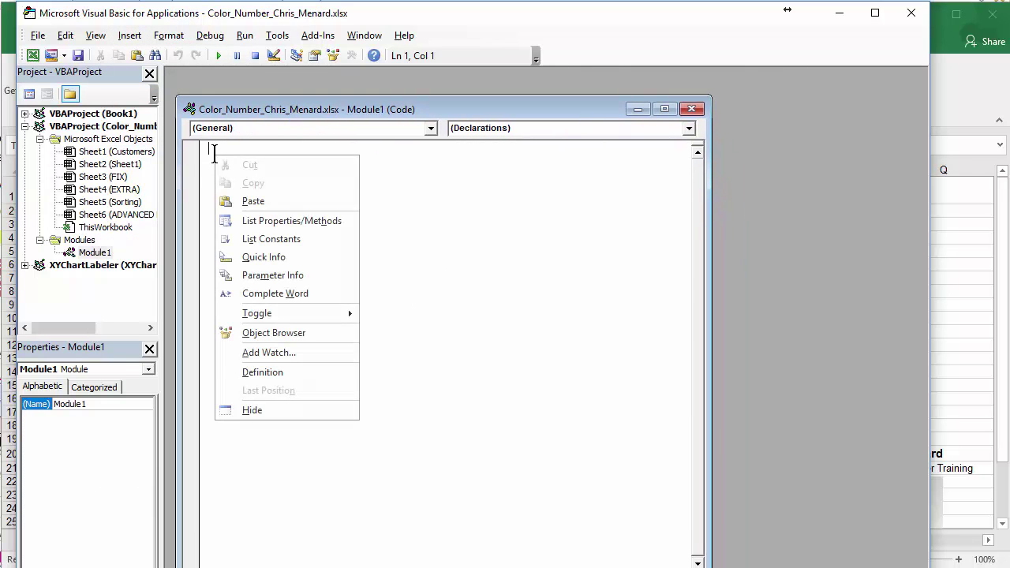
left_click(253, 202)
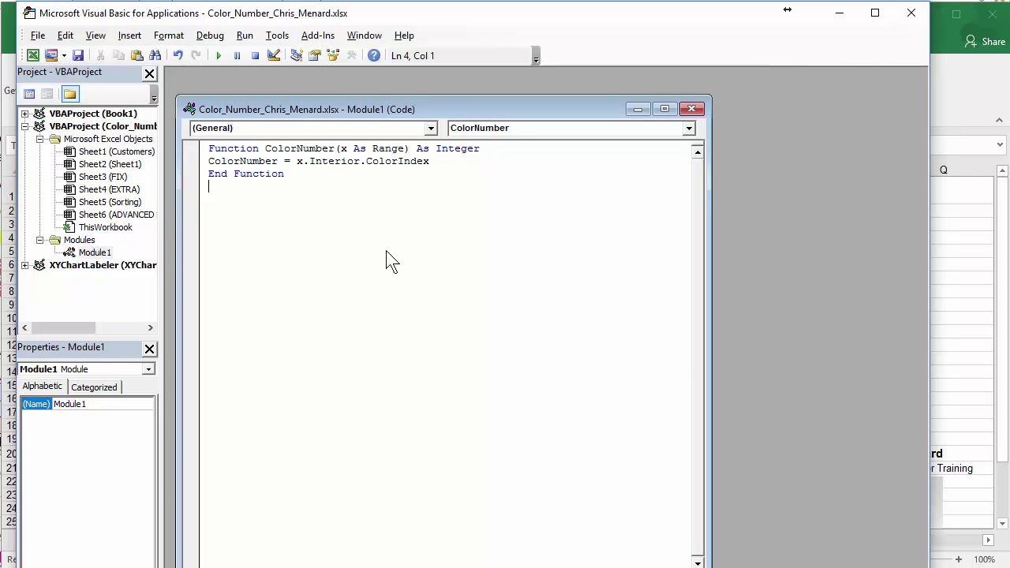
left_click_drag(266, 149, 335, 149)
left_click(910, 13)
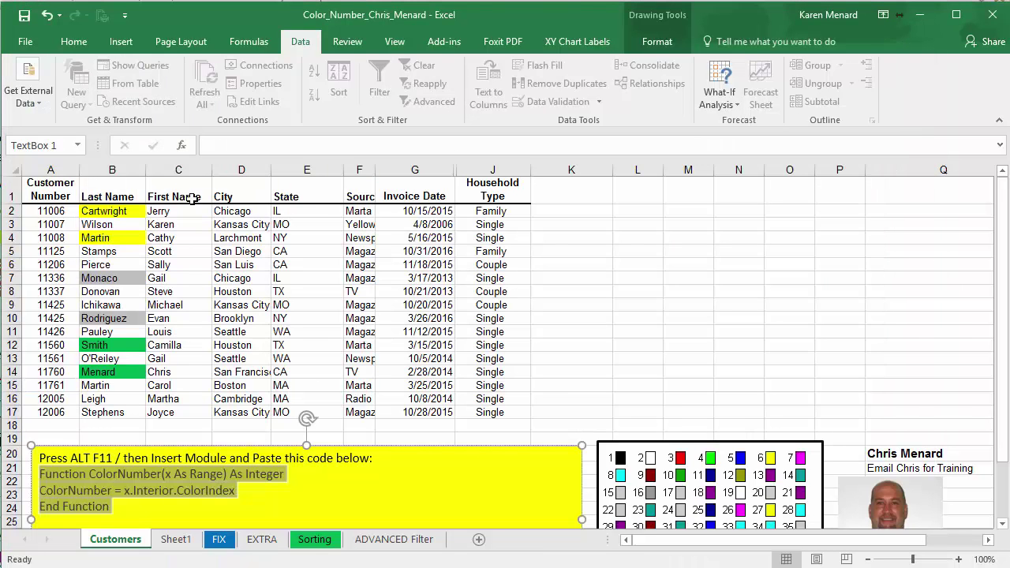
Insert a blank column between Last Name and First Name in the customer table
left_click(168, 170)
right_click(168, 170)
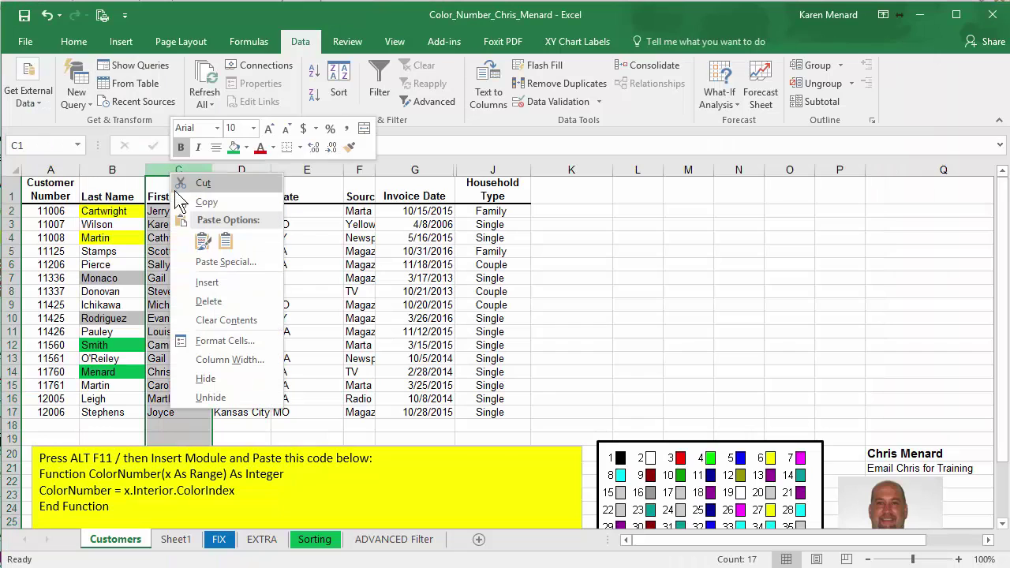
left_click(208, 283)
left_click(172, 192)
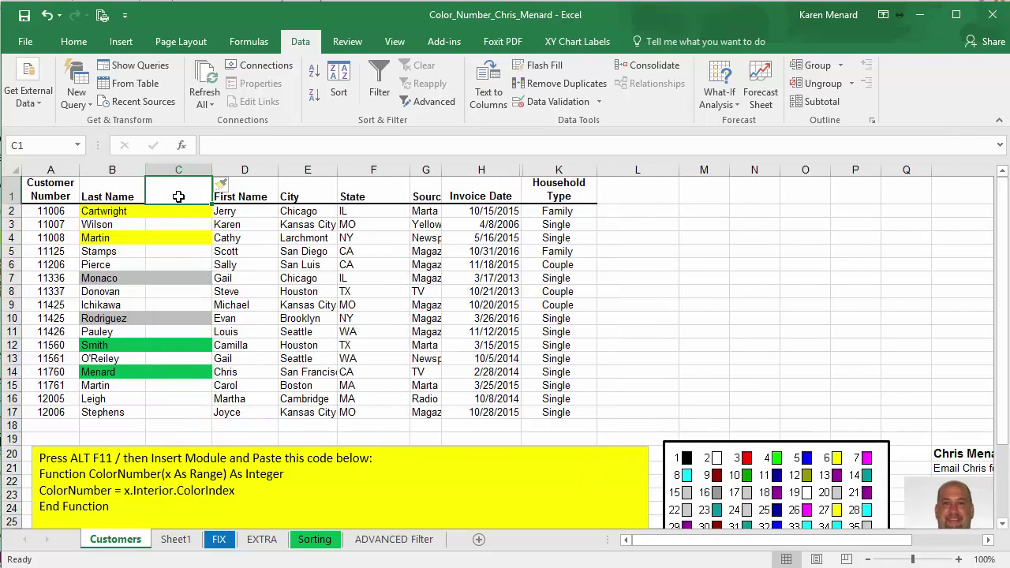
Remove the fill color from cells C2 through C17 in the new column
left_click_drag(186, 211, 195, 410)
left_click(75, 42)
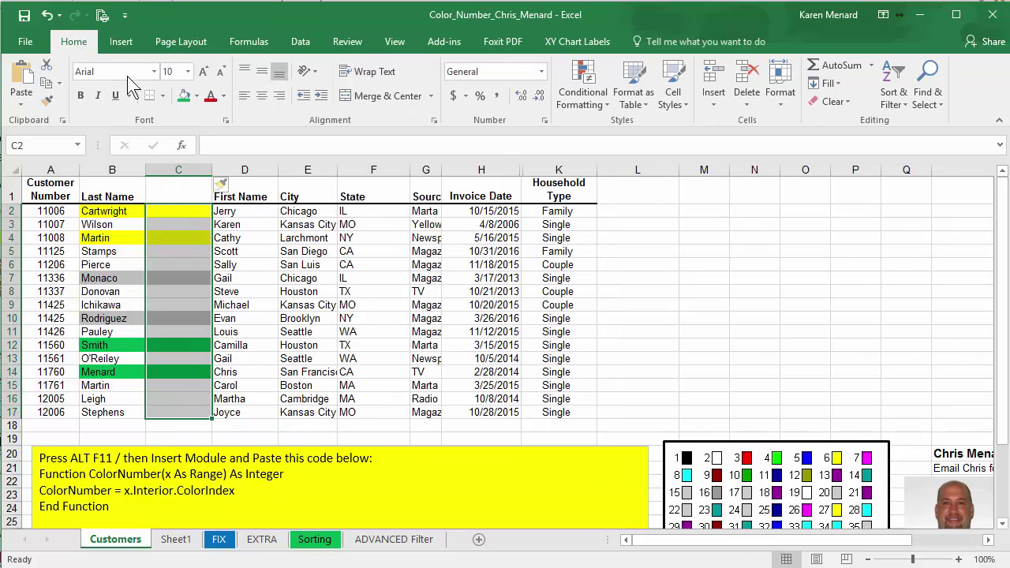
left_click(196, 96)
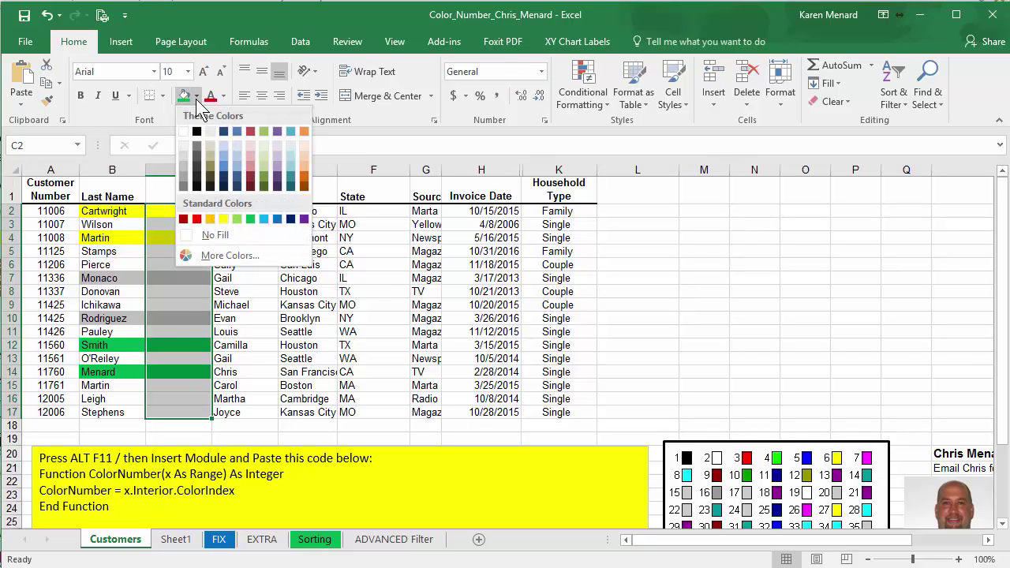
left_click(183, 239)
Enter the bold header ColorNumber in cell C1
left_click(184, 189)
key("ctrl+b")
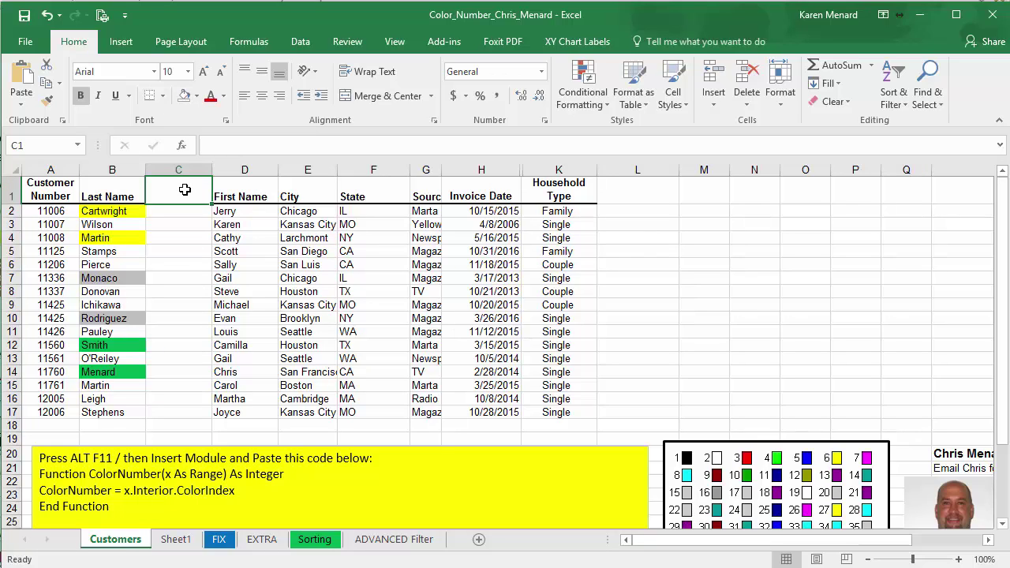
type("ColorN")
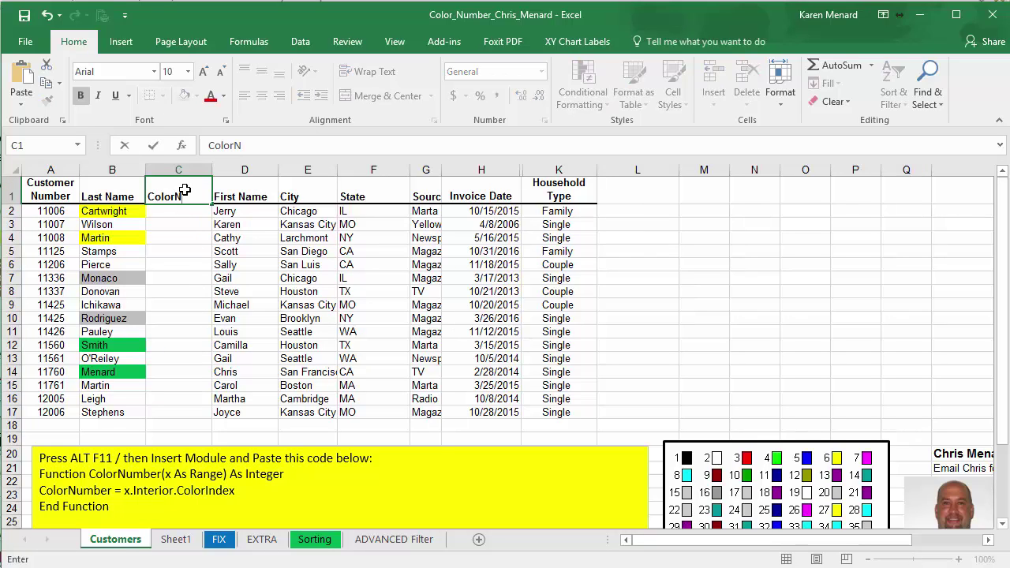
type("umber")
key("Return")
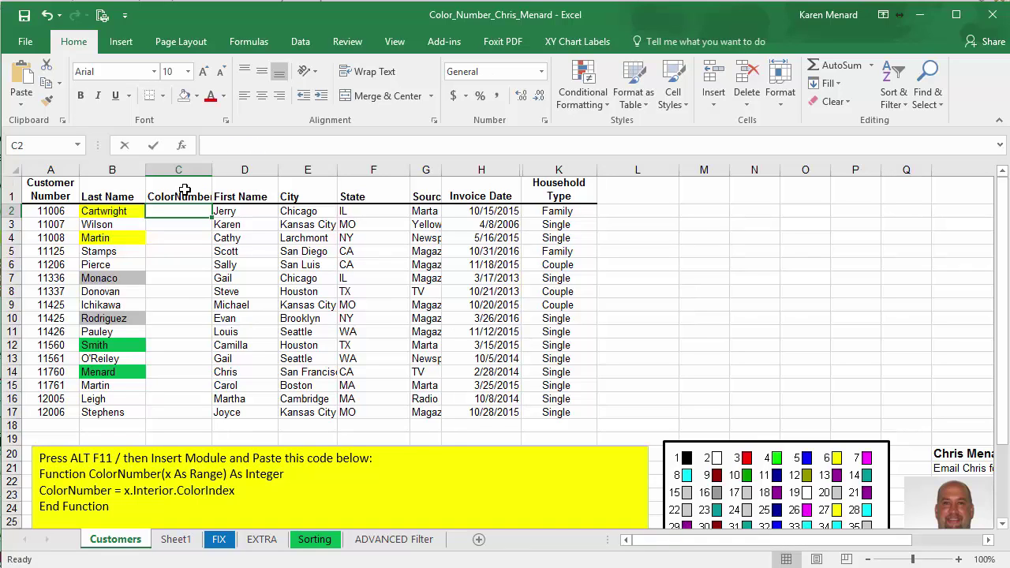
Enter the formula =ColorNumber(B2) in cell C2 to return the color index of the first last name's cell
type("=col")
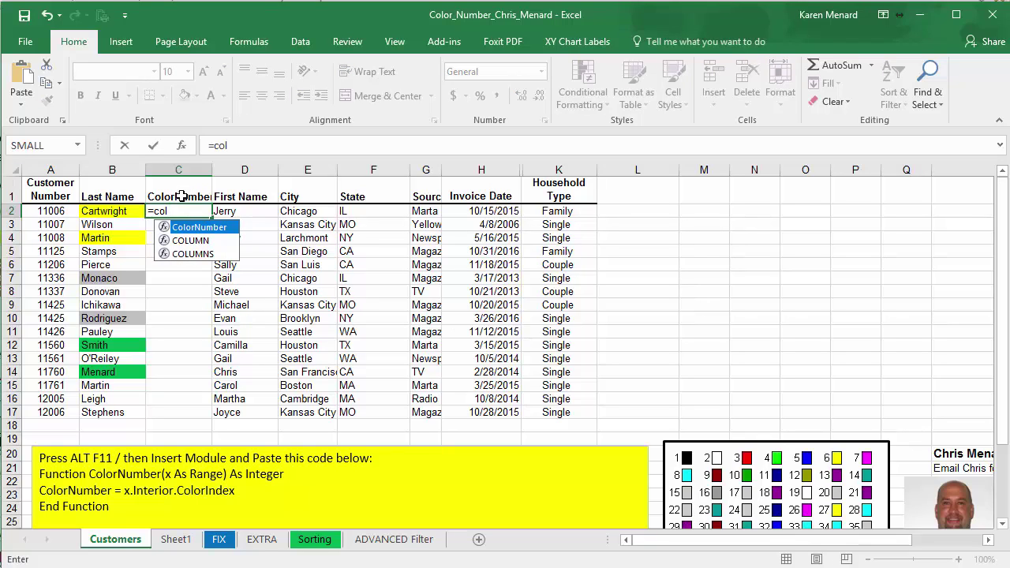
double_click(192, 227)
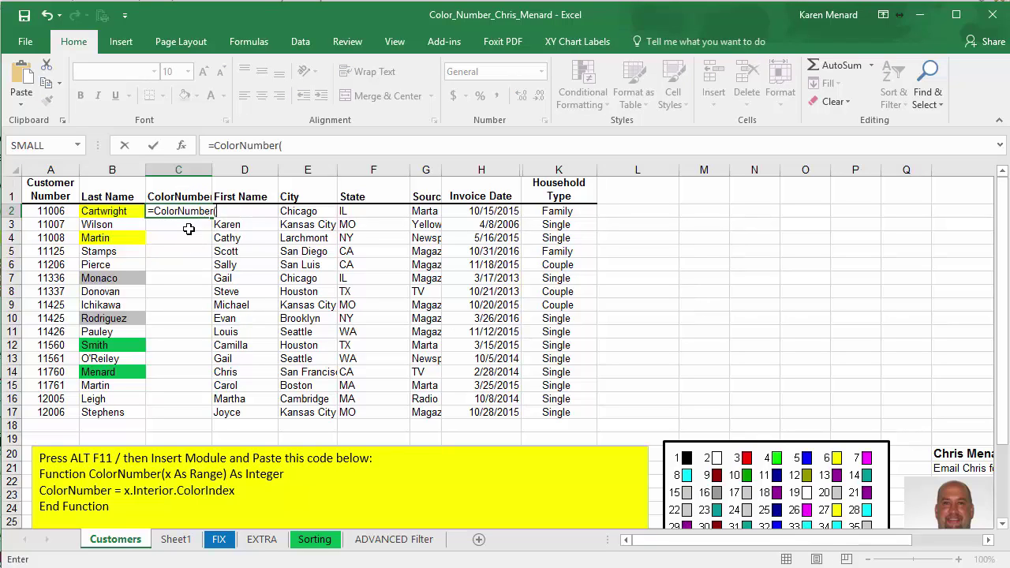
left_click(112, 211)
type(")")
key("Return")
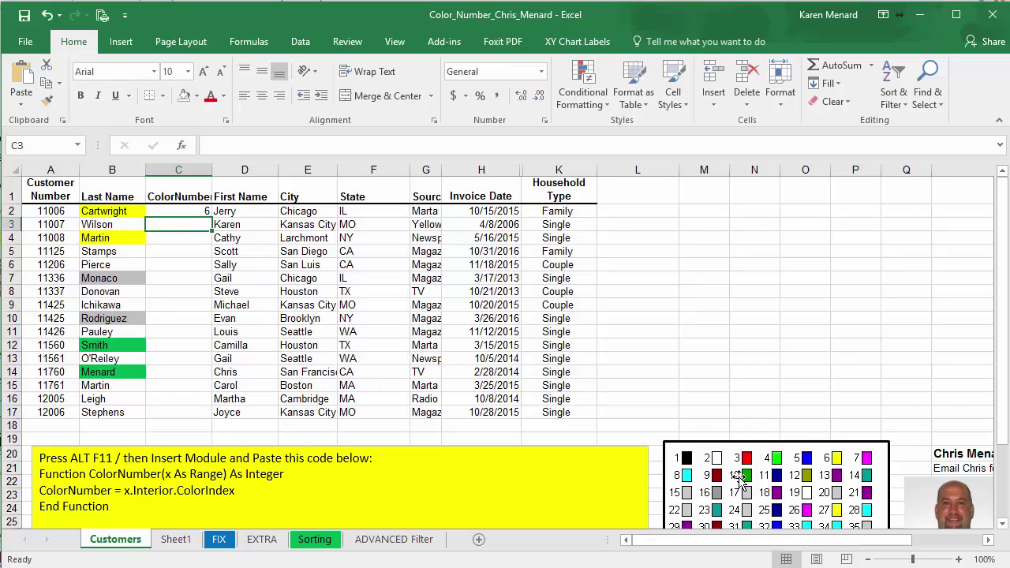
Fill the ColorNumber formula from C2 down through C17 and check the results against the colored last names
scroll(746, 461, "down", 1)
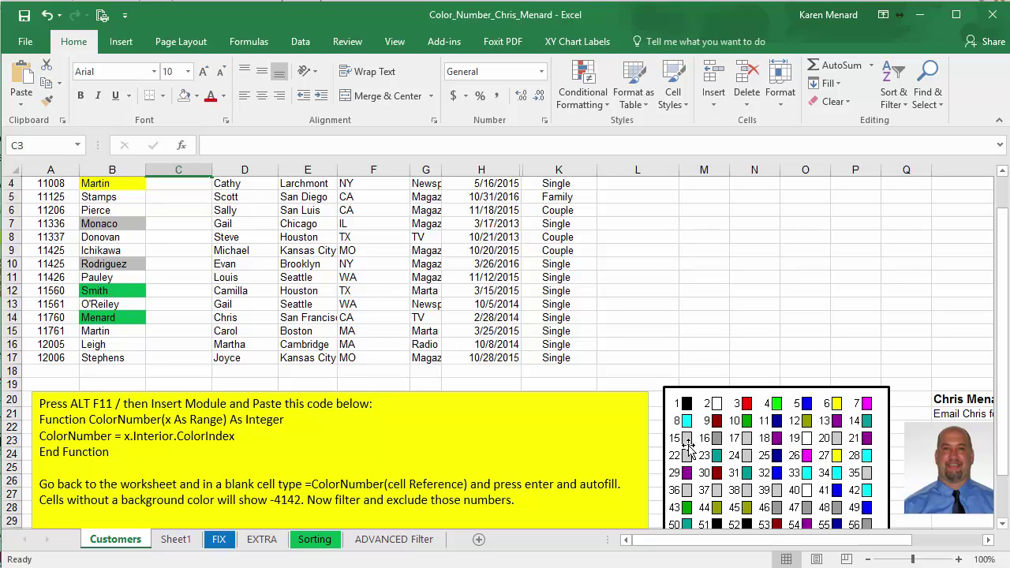
scroll(338, 357, "up", 1)
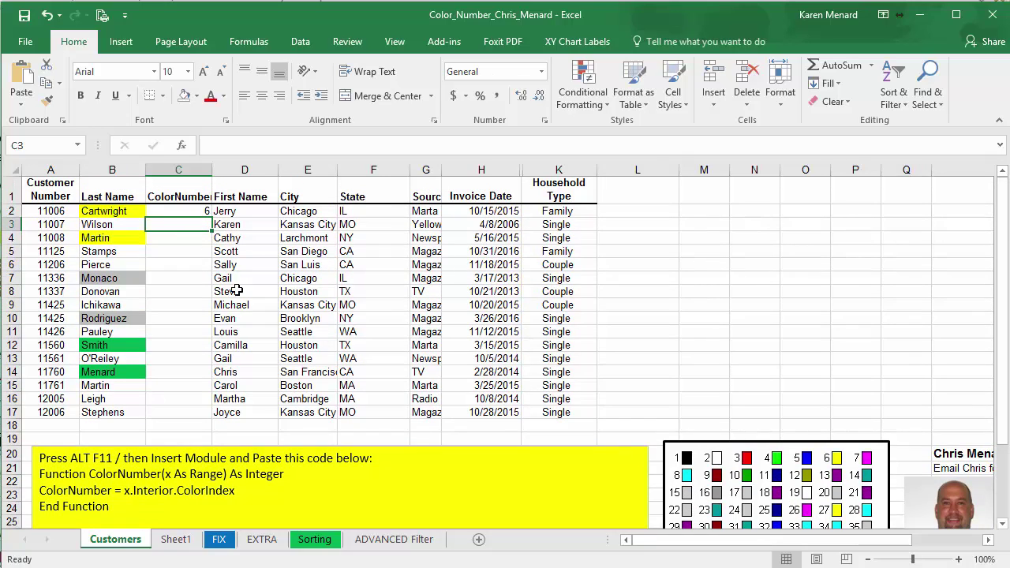
scroll(240, 294, "down", 3)
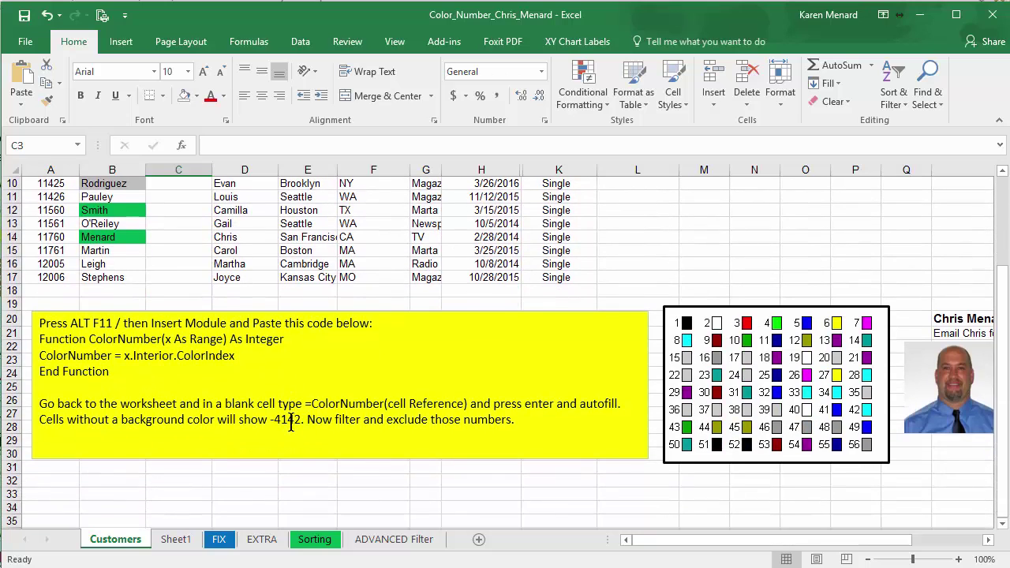
scroll(276, 394, "up", 2)
scroll(205, 261, "up", 1)
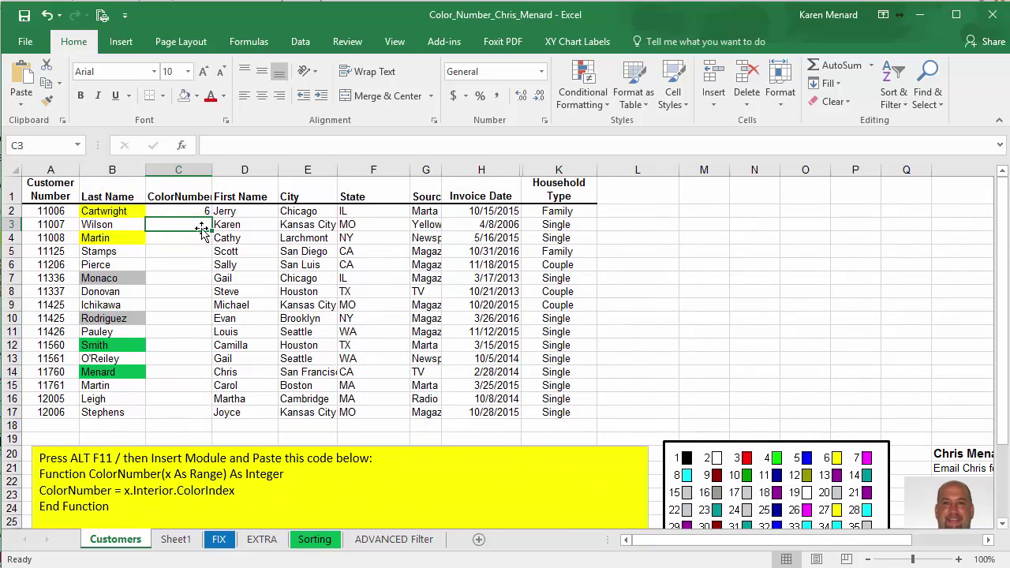
left_click(195, 211)
left_click_drag(211, 217, 219, 420)
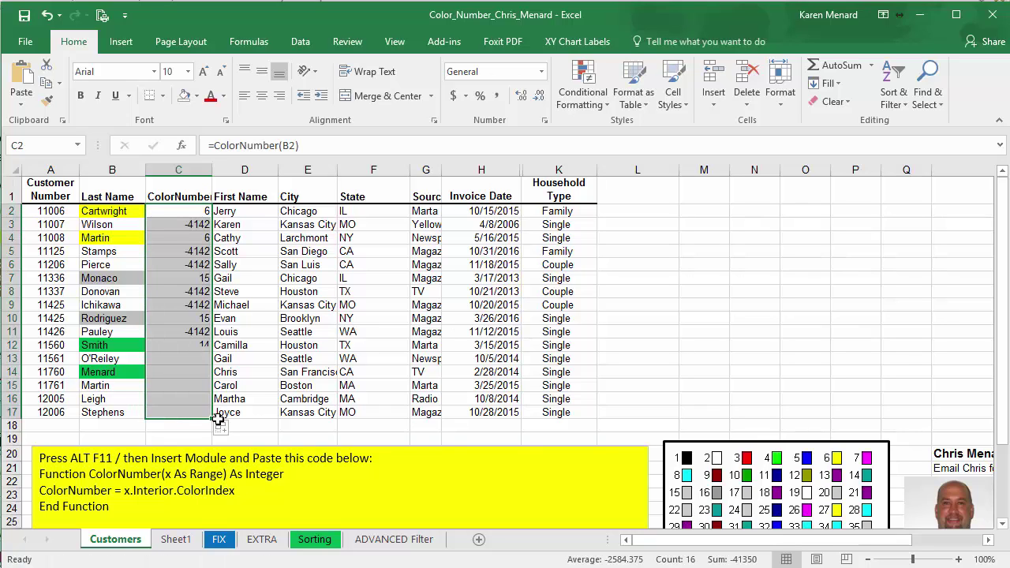
left_click(169, 274)
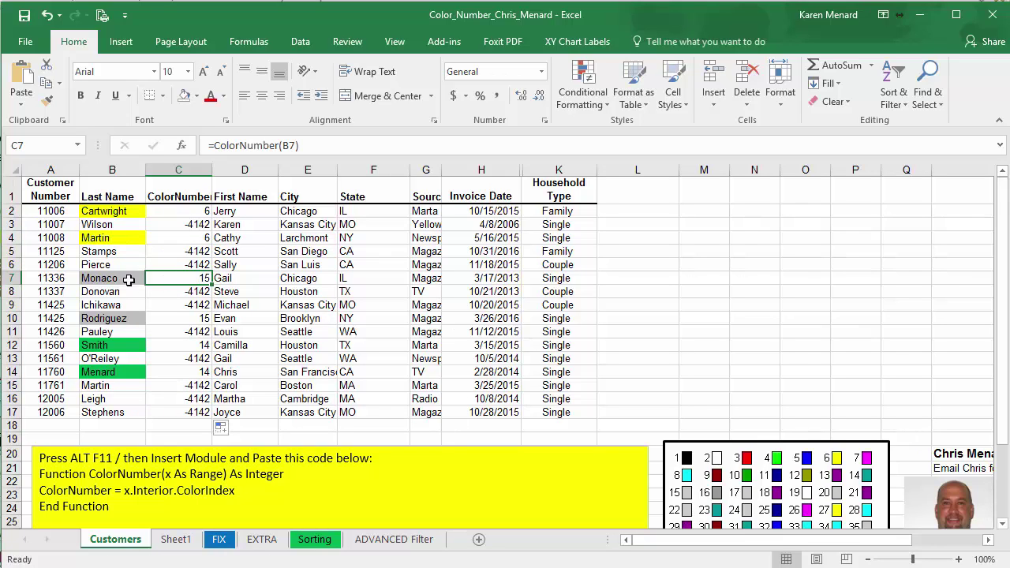
left_click(191, 235)
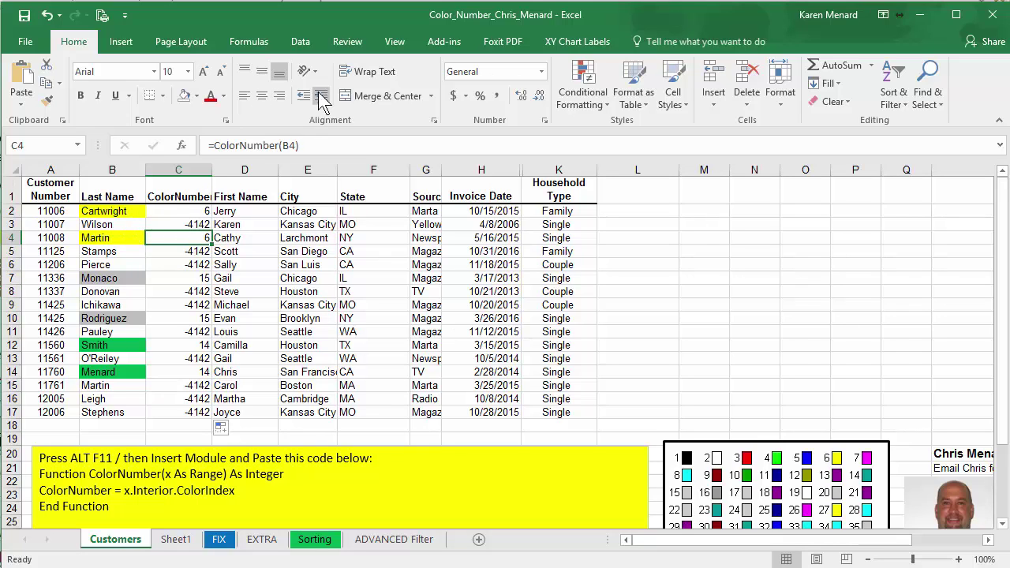
Filter the customer table to exclude -4142 in the ColorNumber column, and turn filtering off again
left_click(301, 43)
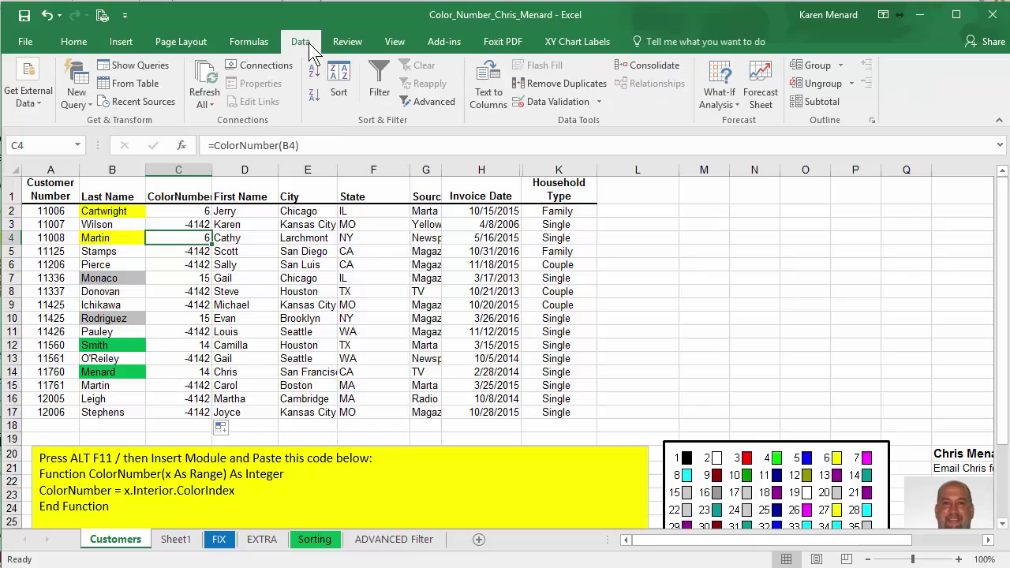
left_click(381, 89)
left_click(204, 197)
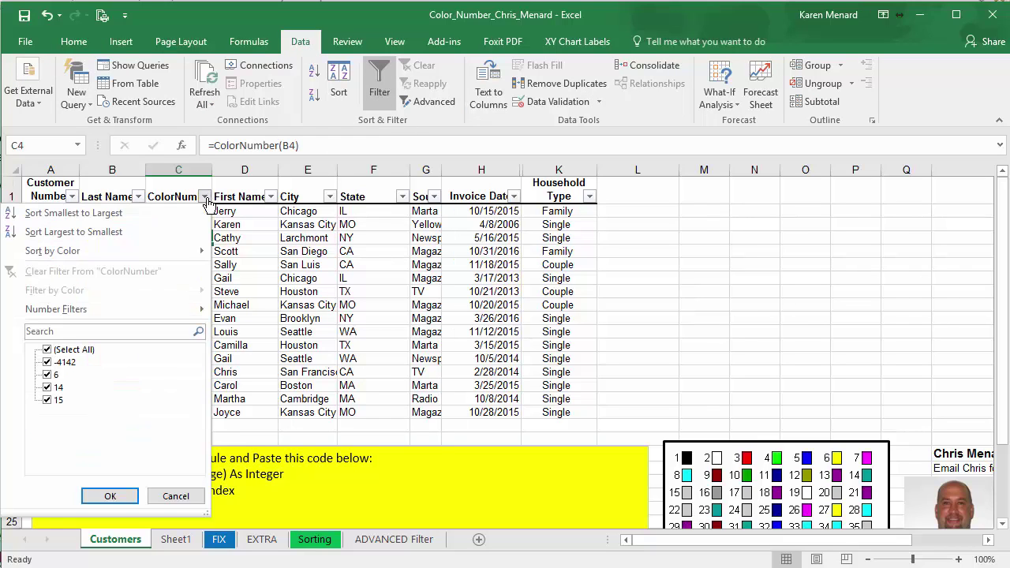
left_click(46, 363)
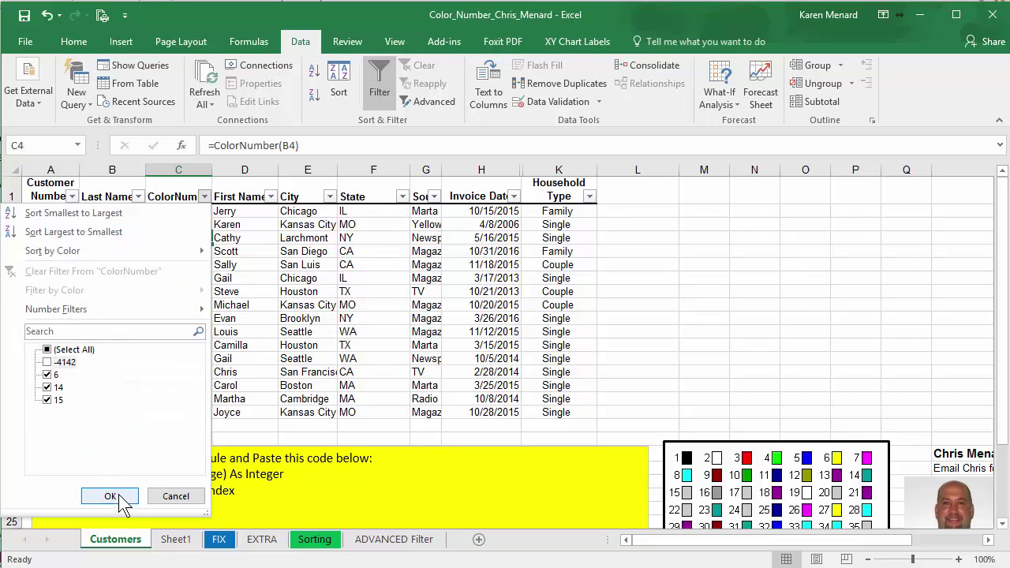
left_click(110, 496)
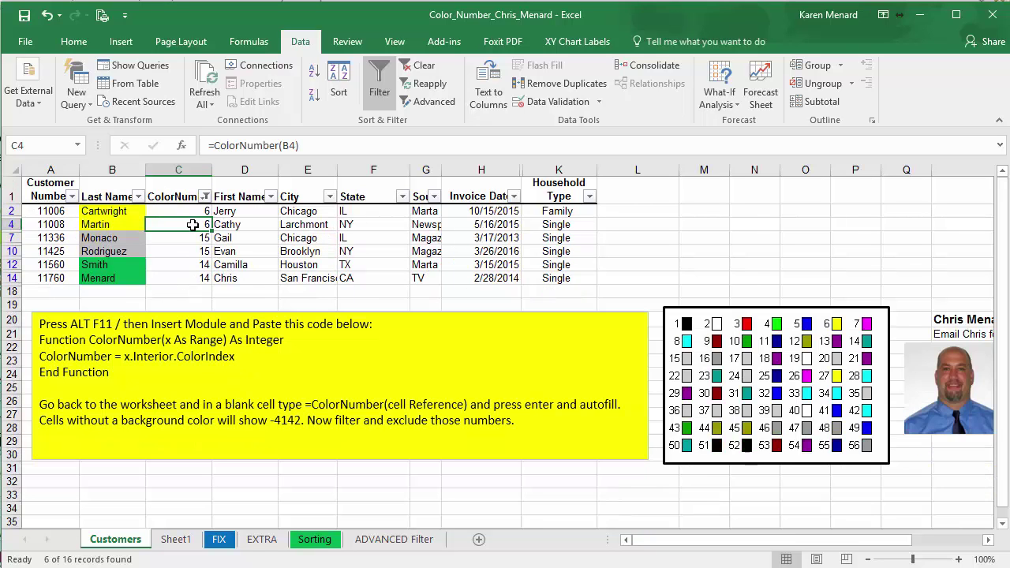
left_click(379, 100)
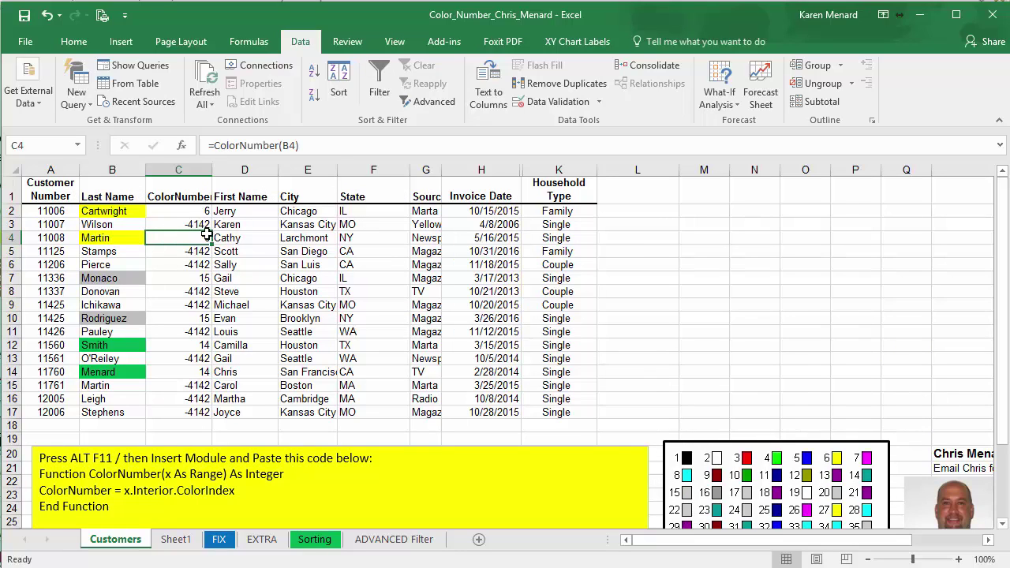
Sort the customer table by the ColorNumber column from largest to smallest
right_click(190, 214)
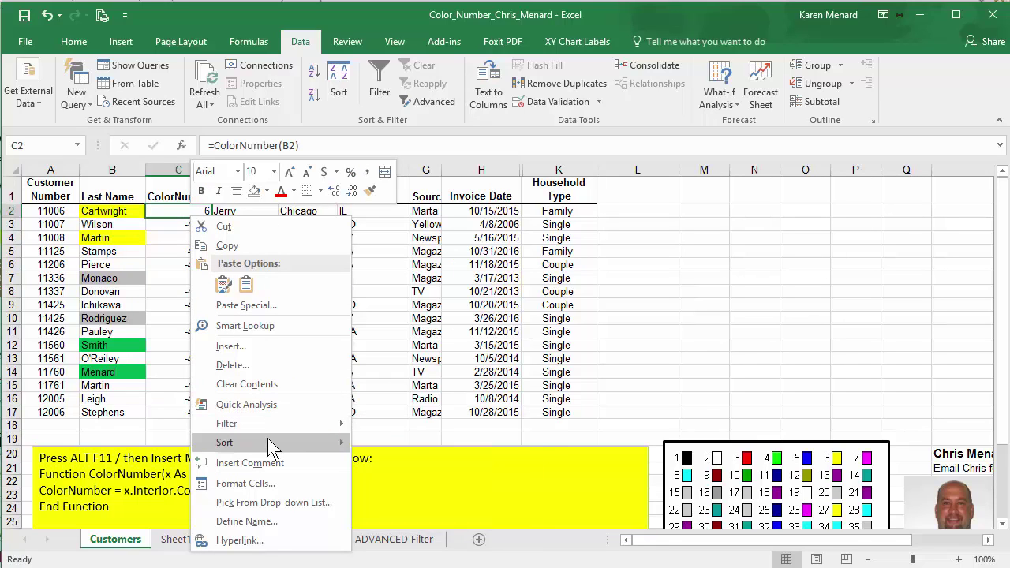
mouse_move(268, 440)
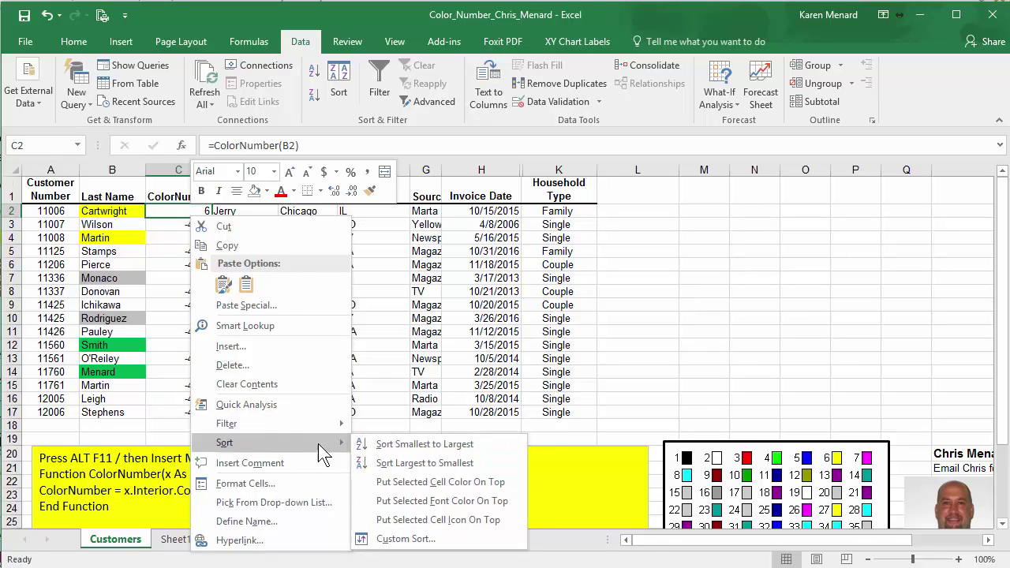
left_click(417, 464)
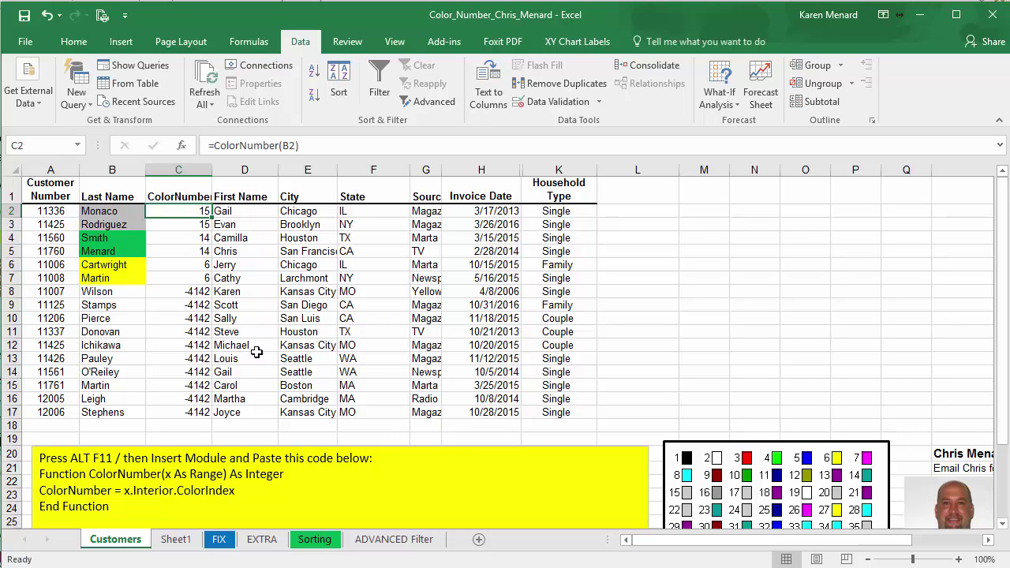
scroll(284, 370, "down", 2)
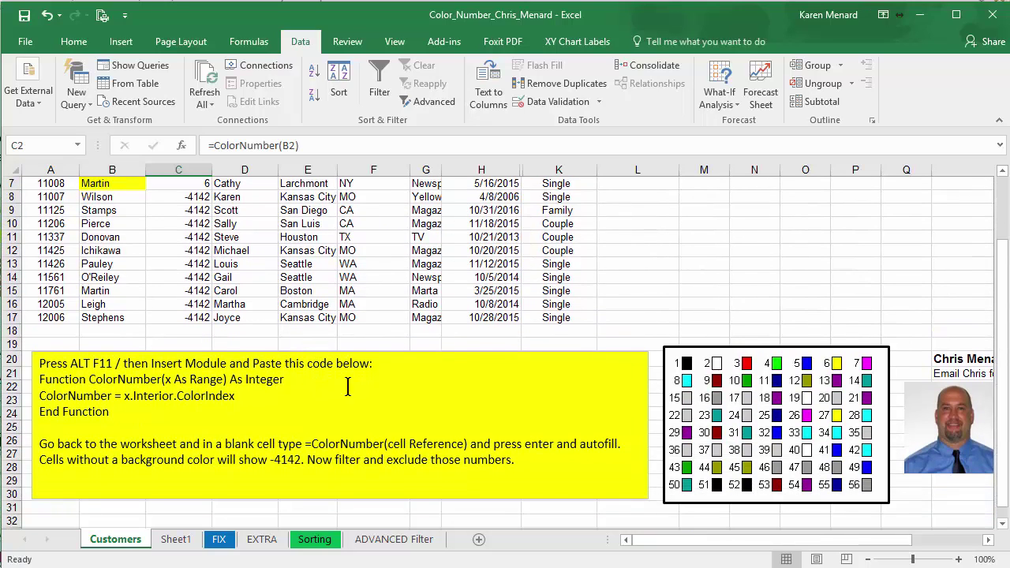